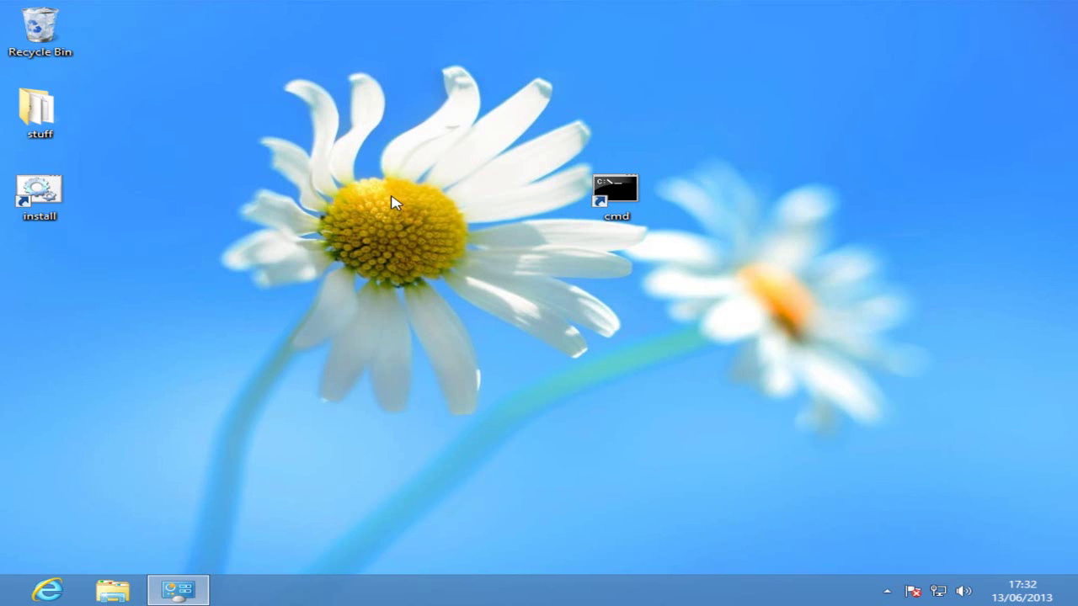
# Step: Delete the existing cmd shortcut from the desktop
pyautogui.moveTo(532, 128); pyautogui.dragTo(715, 268)
pyautogui.press('Delete')
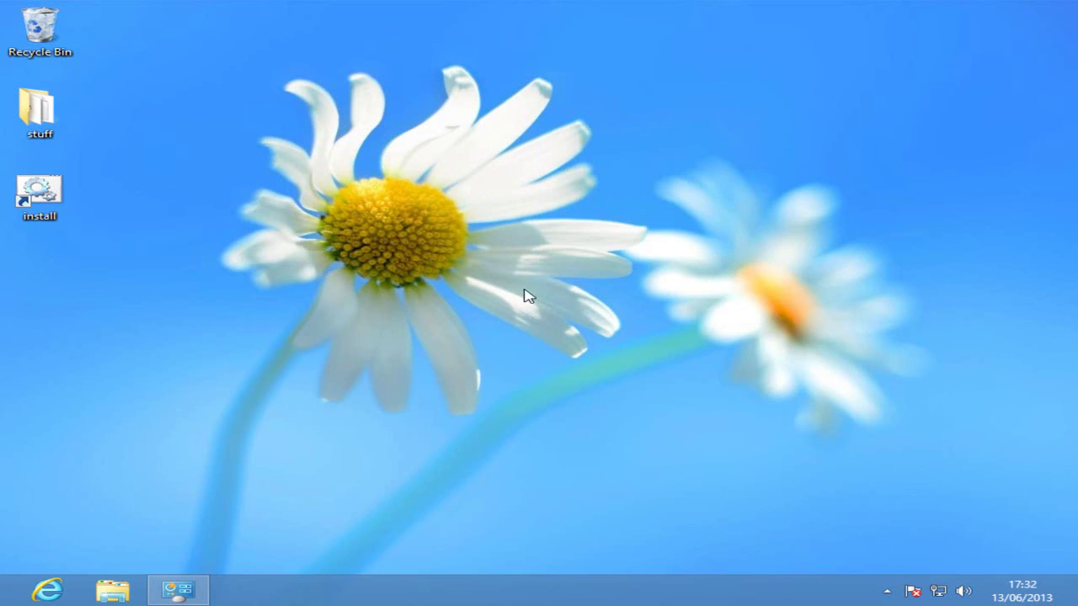
pyautogui.rightClick(479, 208)
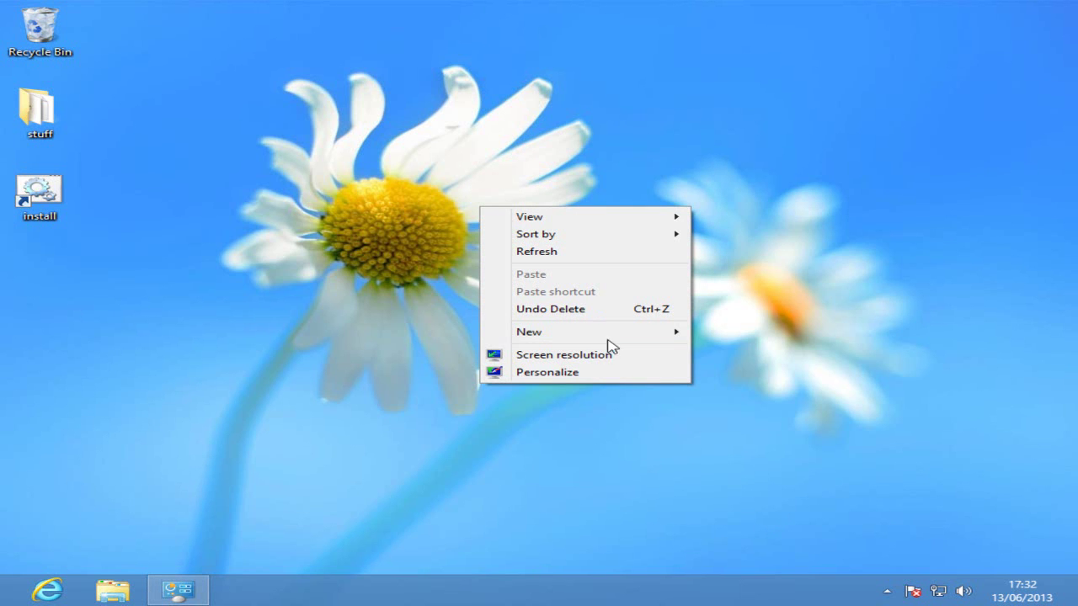
pyautogui.click(744, 302)
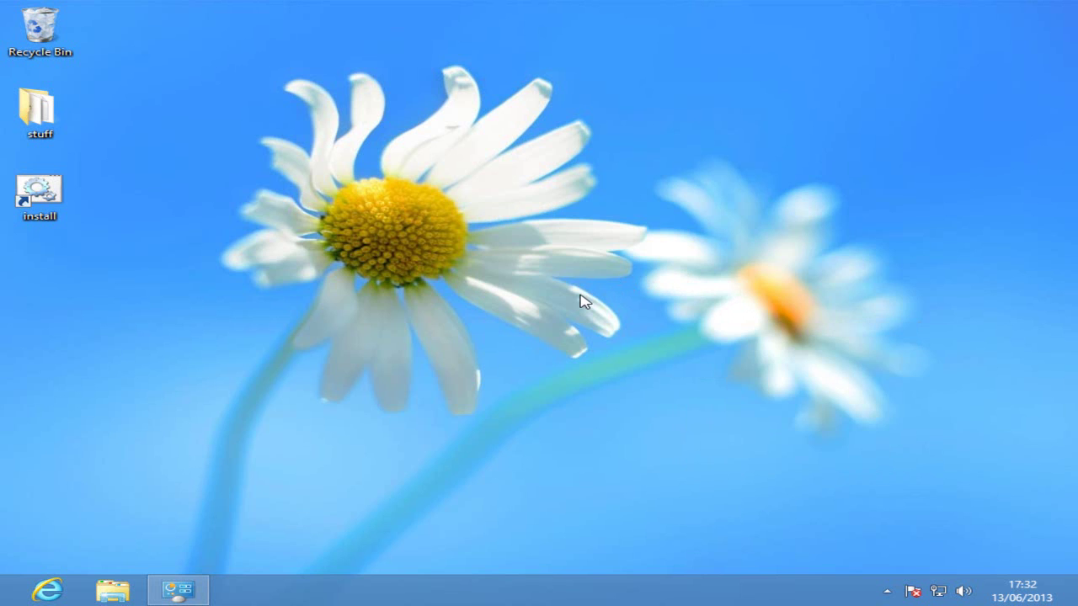
# Step: Create a desktop shortcut to cmd, keep the name cmd, and place it beside the large flower's centre
pyautogui.rightClick(252, 207)
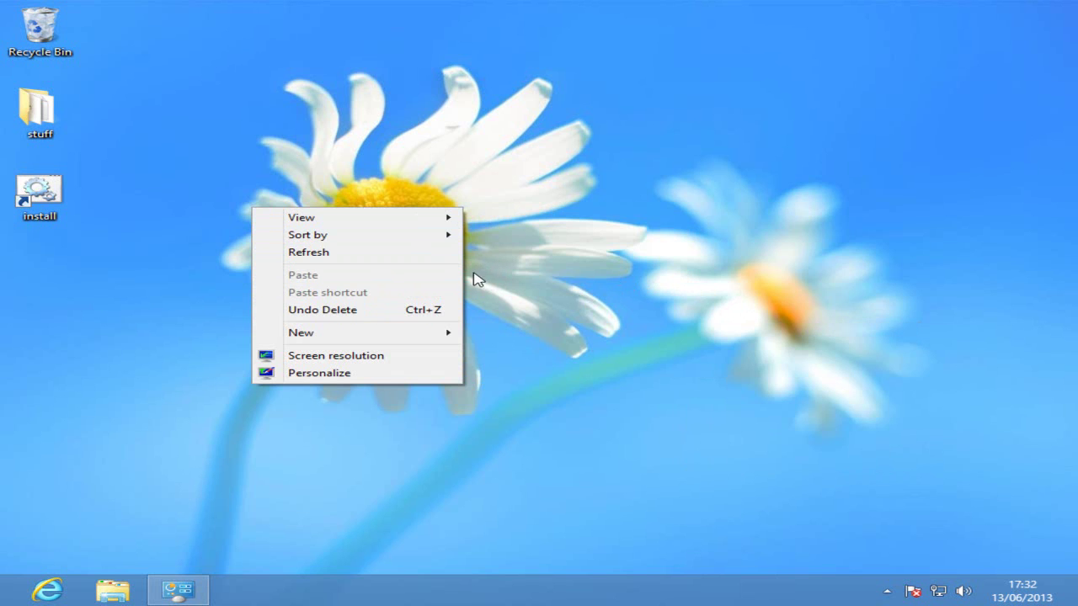
pyautogui.moveTo(450, 334)
pyautogui.click(515, 352)
pyautogui.write('cmd')
pyautogui.press('Return')
pyautogui.press('Return')
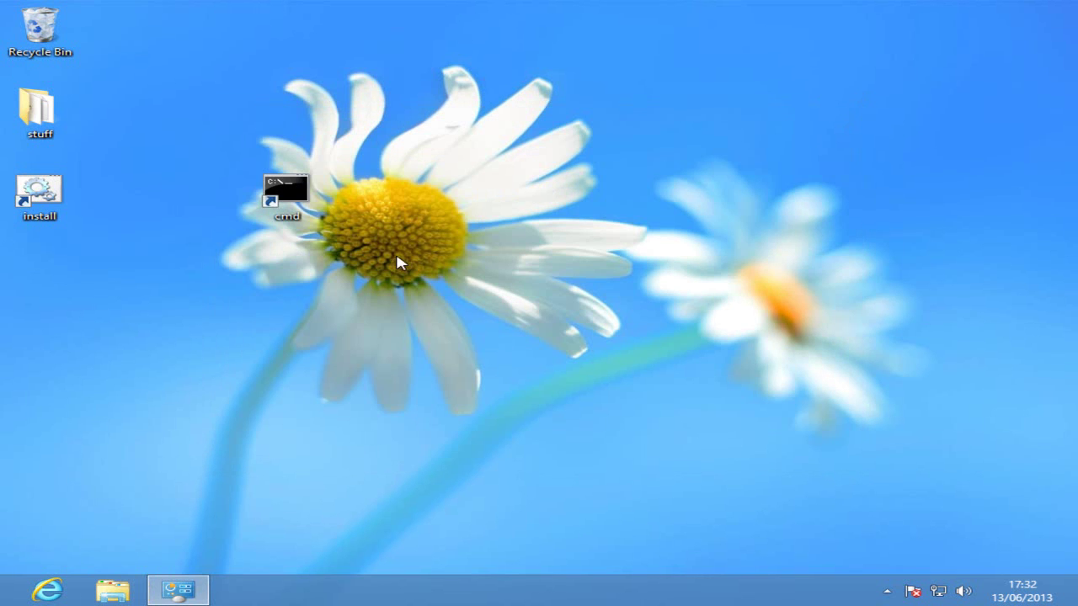
pyautogui.moveTo(283, 187); pyautogui.dragTo(449, 189)
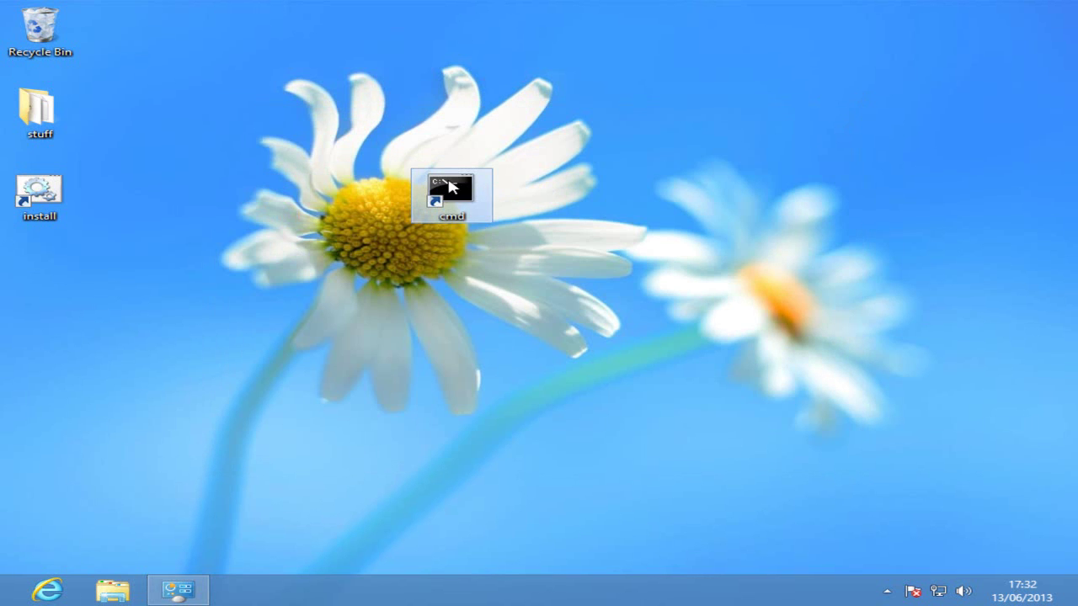
# Step: Run the cmd shortcut as administrator, uninstall the product key with slmgr /upk, and close the console
pyautogui.rightClick(455, 187)
pyautogui.click(514, 243)
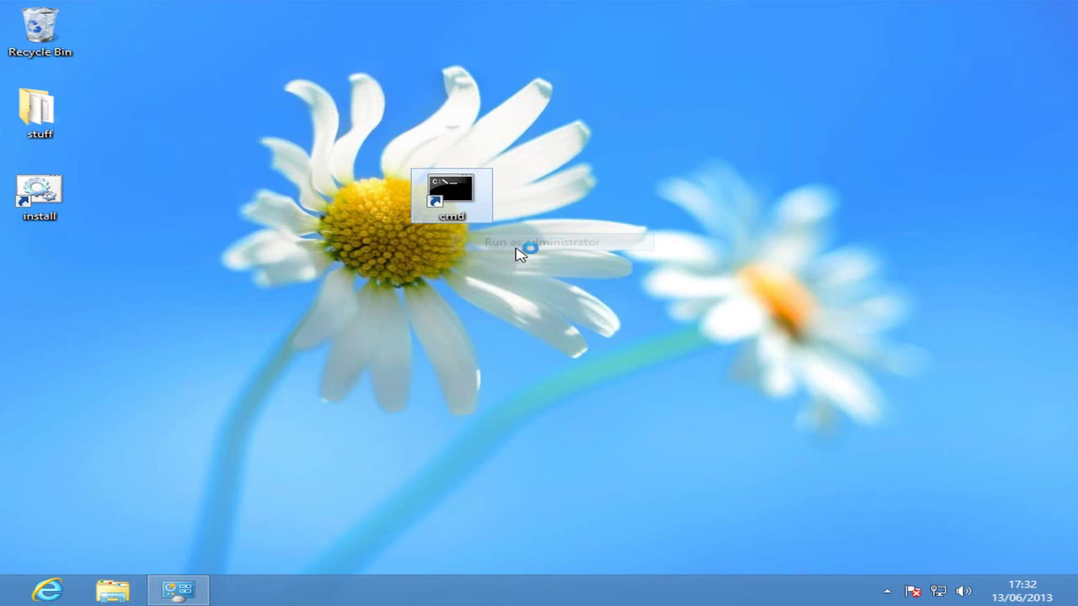
pyautogui.click(629, 322)
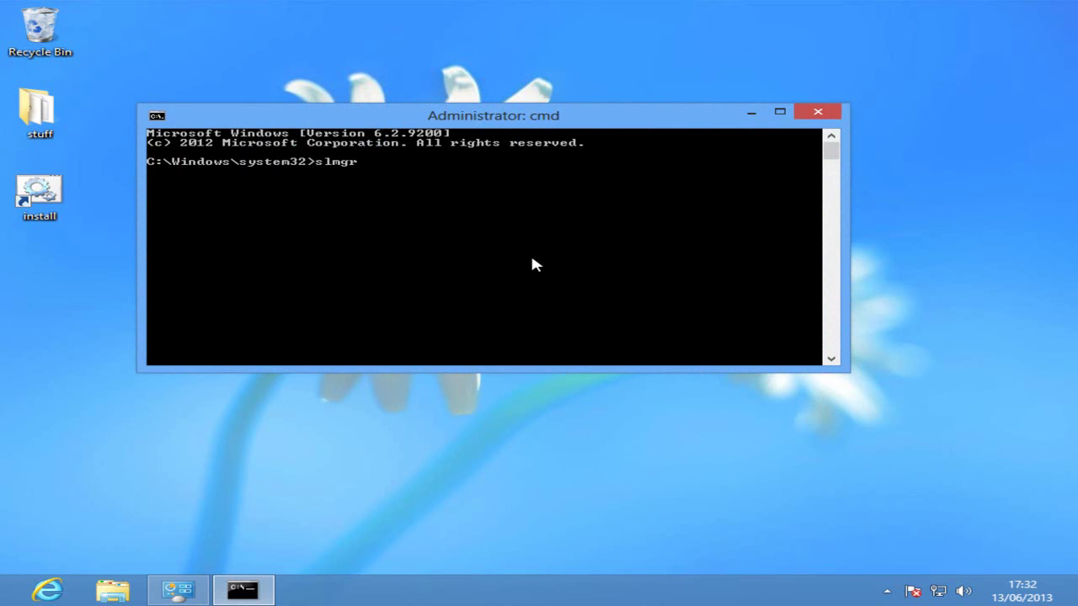
pyautogui.write('slmgr /upk')
pyautogui.click(830, 116)
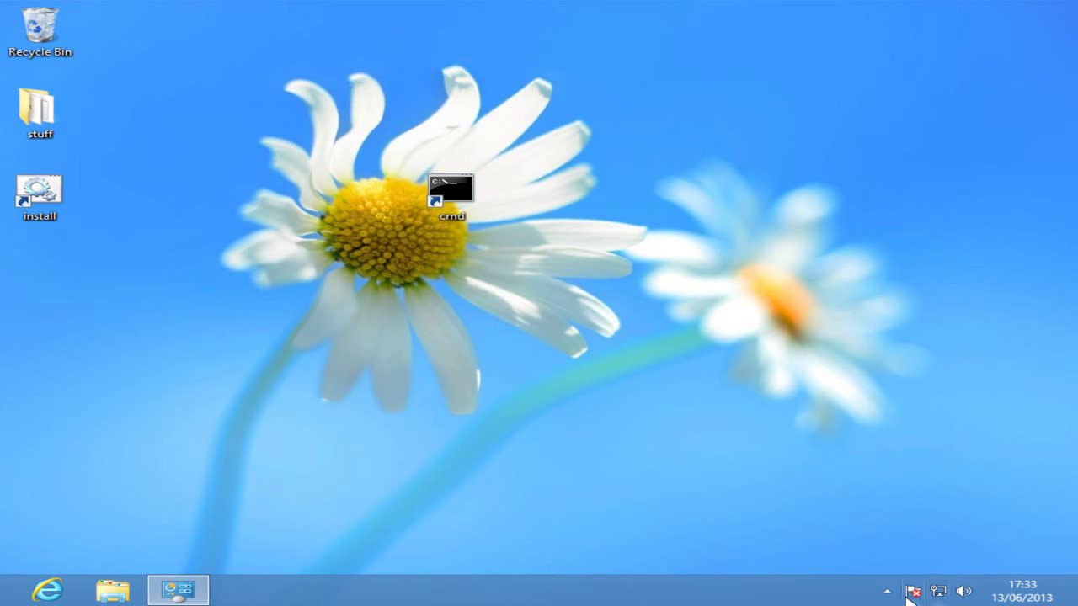
# Step: Check the Action Center messages and the Windows Activation window for the current activation status
pyautogui.click(912, 592)
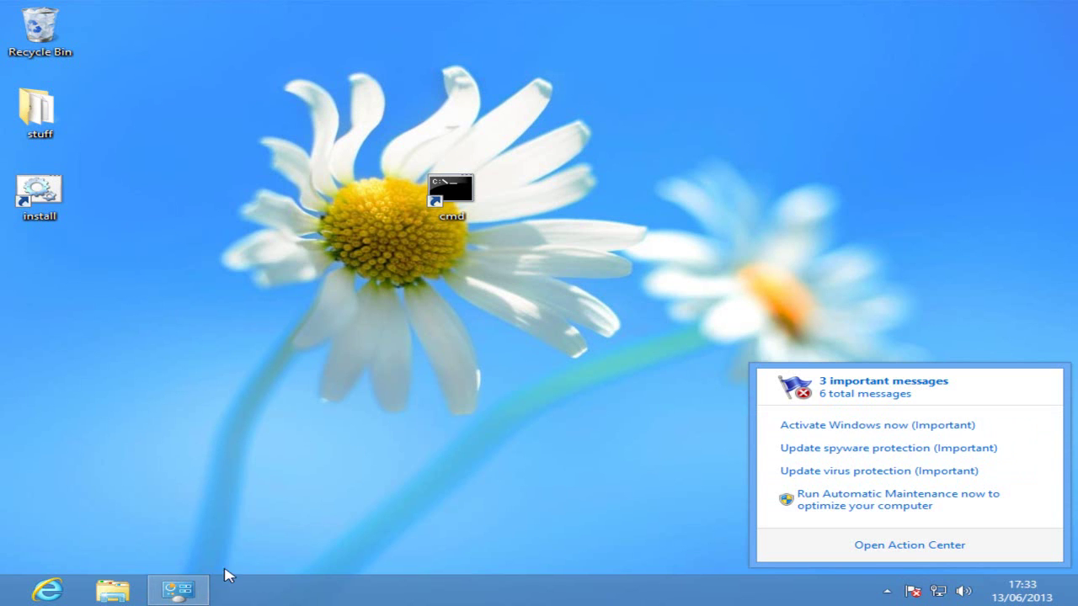
pyautogui.click(179, 589)
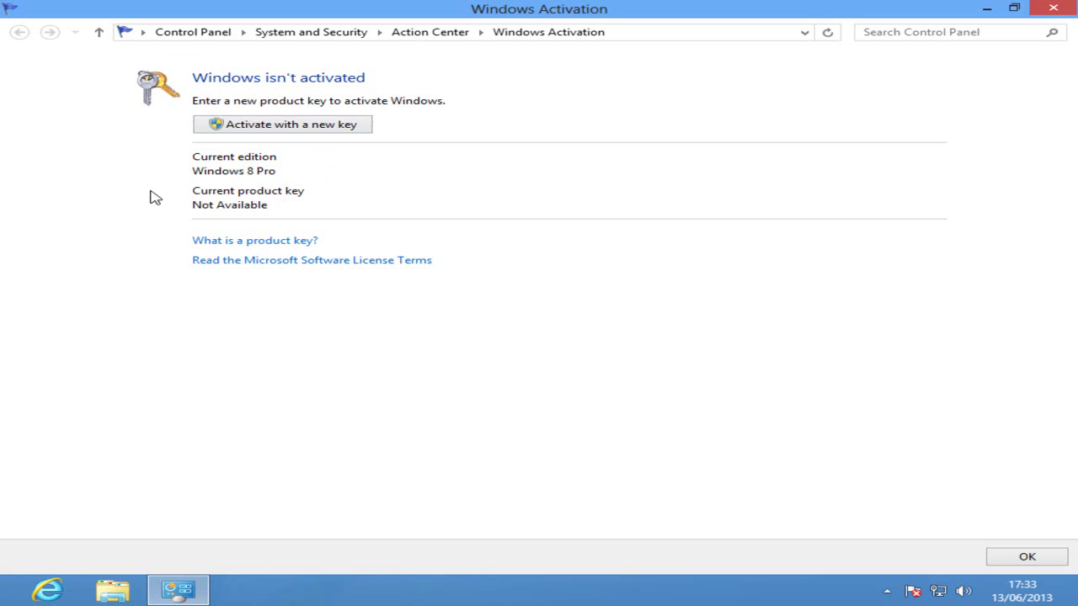
pyautogui.click(1053, 8)
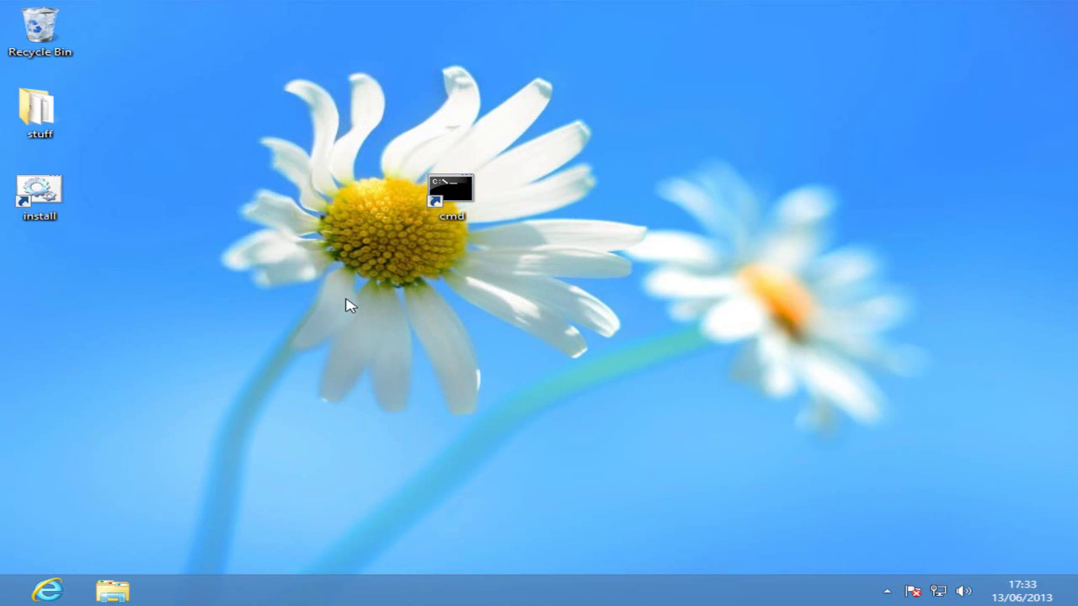
# Step: Move the install shortcut toward the middle of the desktop, run it with elevated rights, and exit KMS_VL_ALL 3.3.3 after it finishes
pyautogui.moveTo(50, 194); pyautogui.dragTo(626, 358)
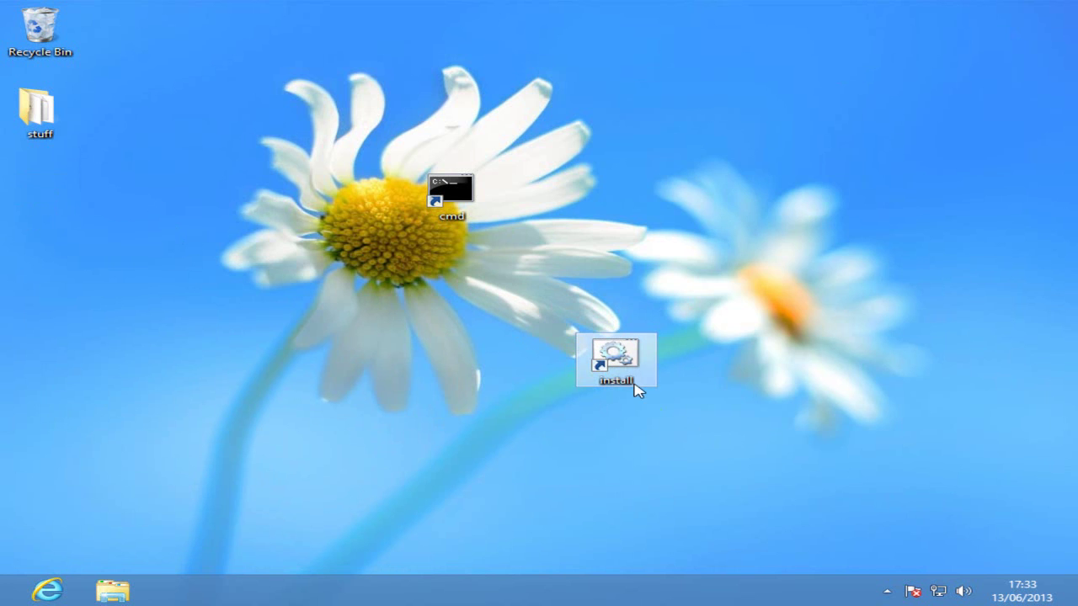
pyautogui.rightClick(642, 354)
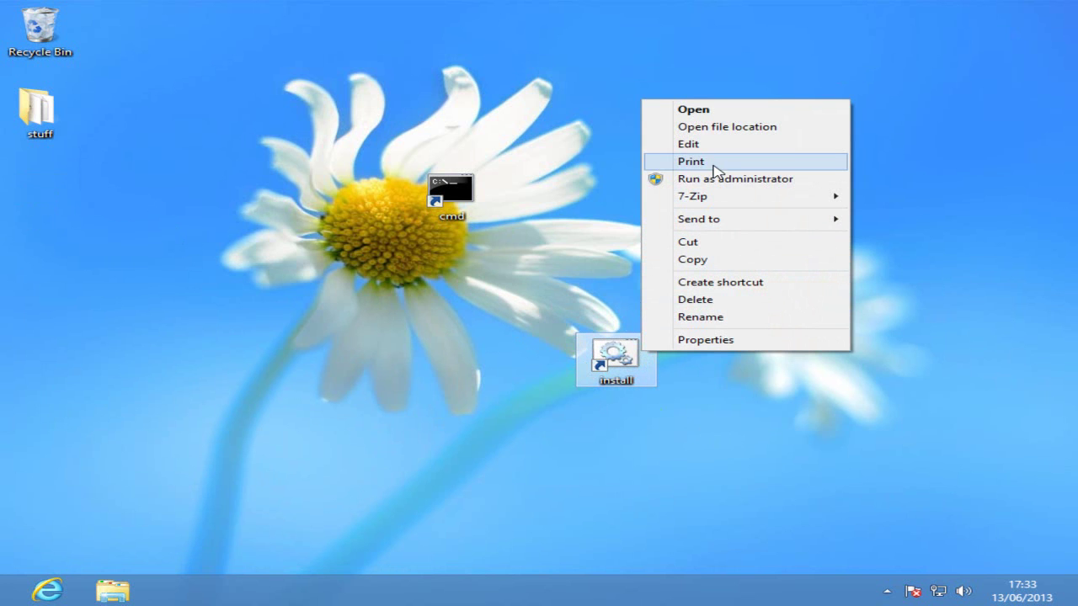
pyautogui.click(616, 355)
pyautogui.doubleClick(613, 347)
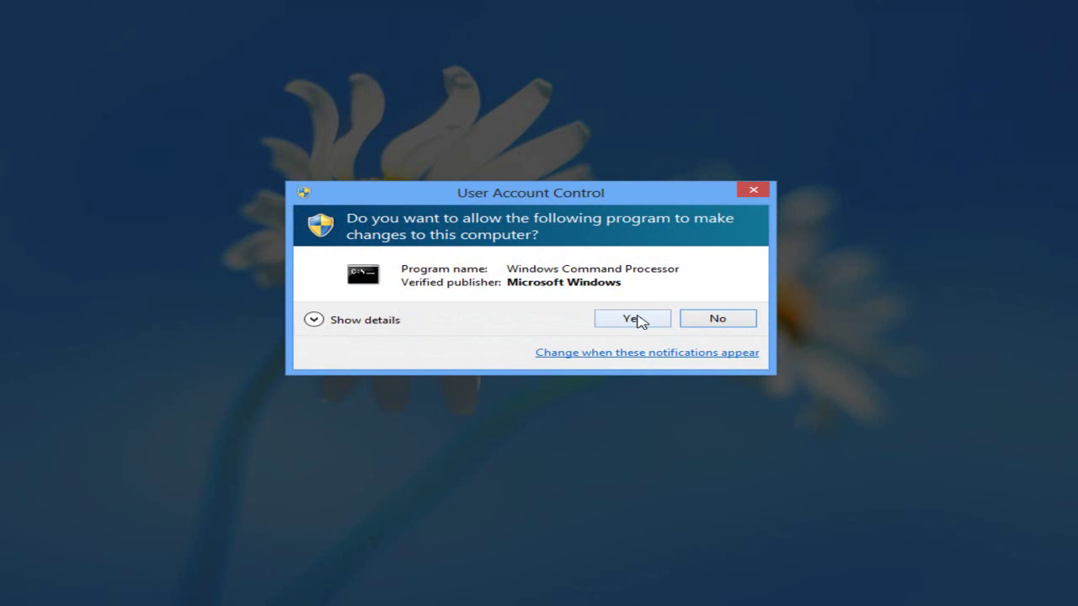
pyautogui.click(633, 319)
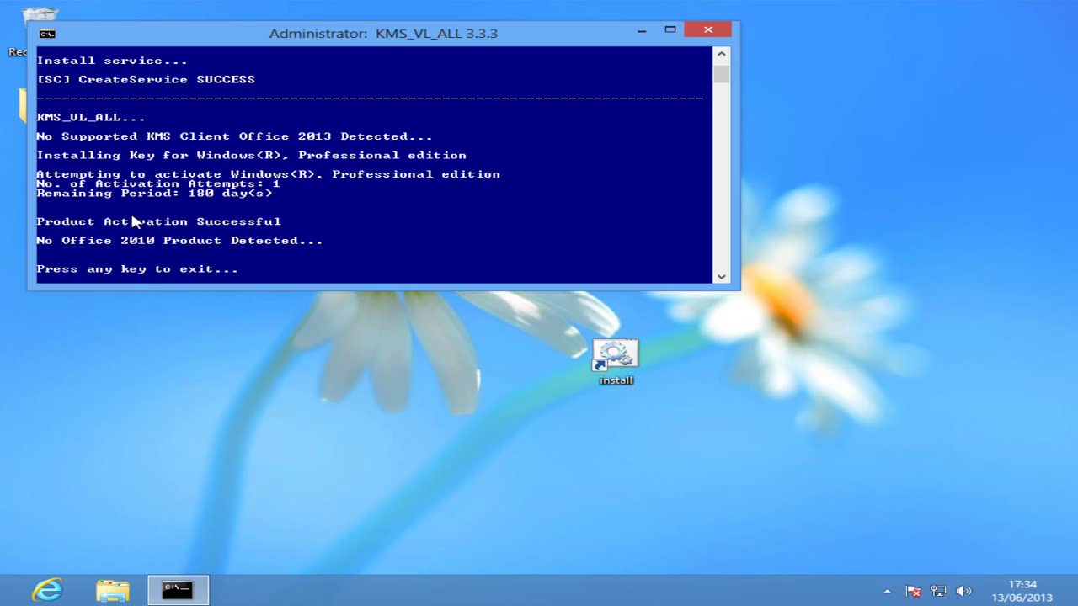
pyautogui.press('Return')
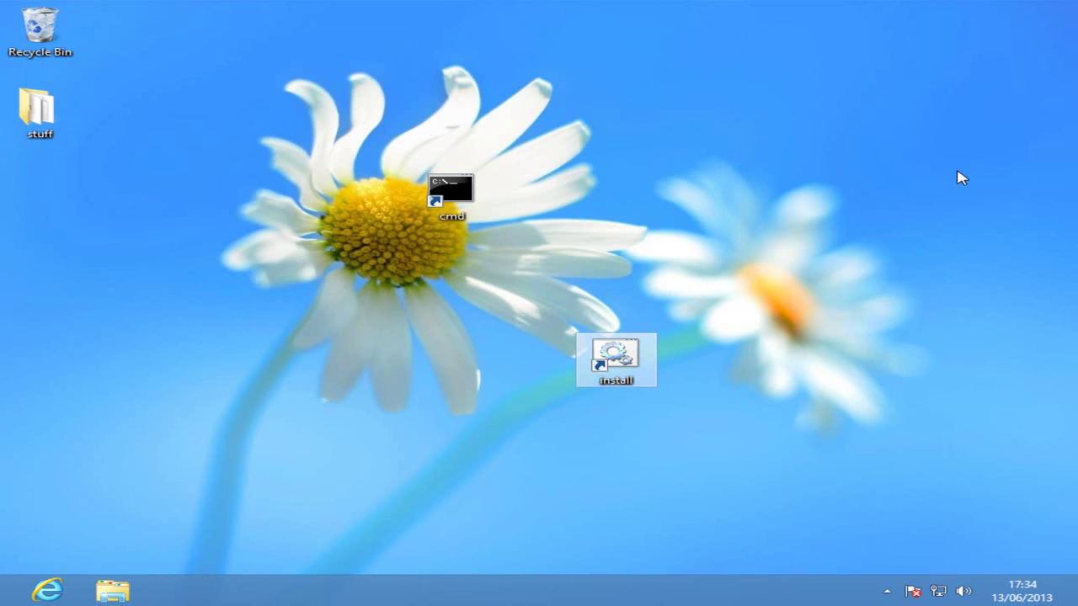
# Step: Check the activation status in System information and its Windows Activation details, and close both windows
pyautogui.click(817, 134)
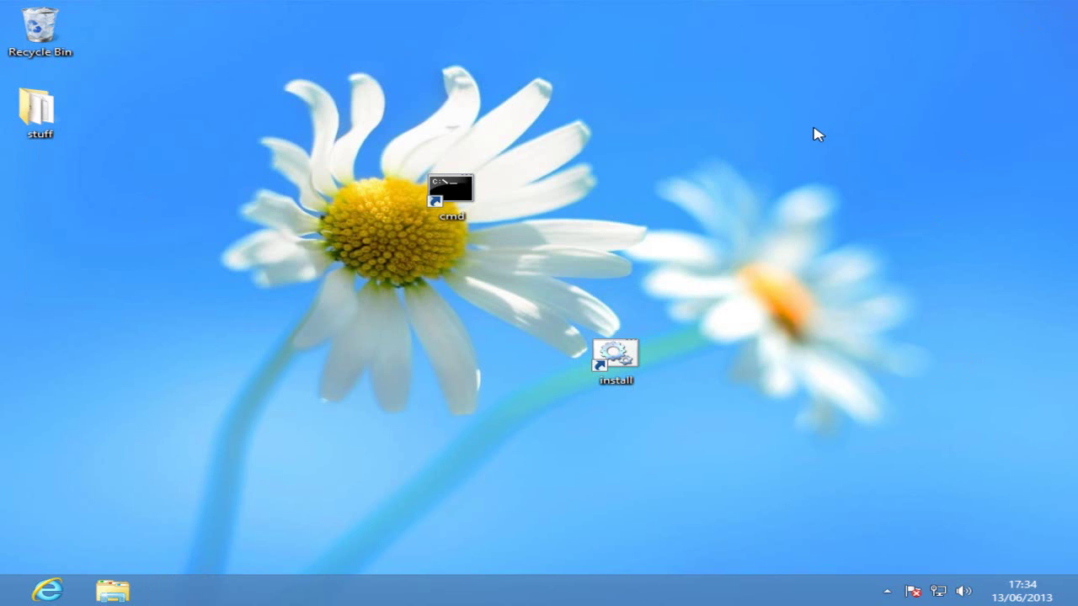
pyautogui.press('super+Pause')
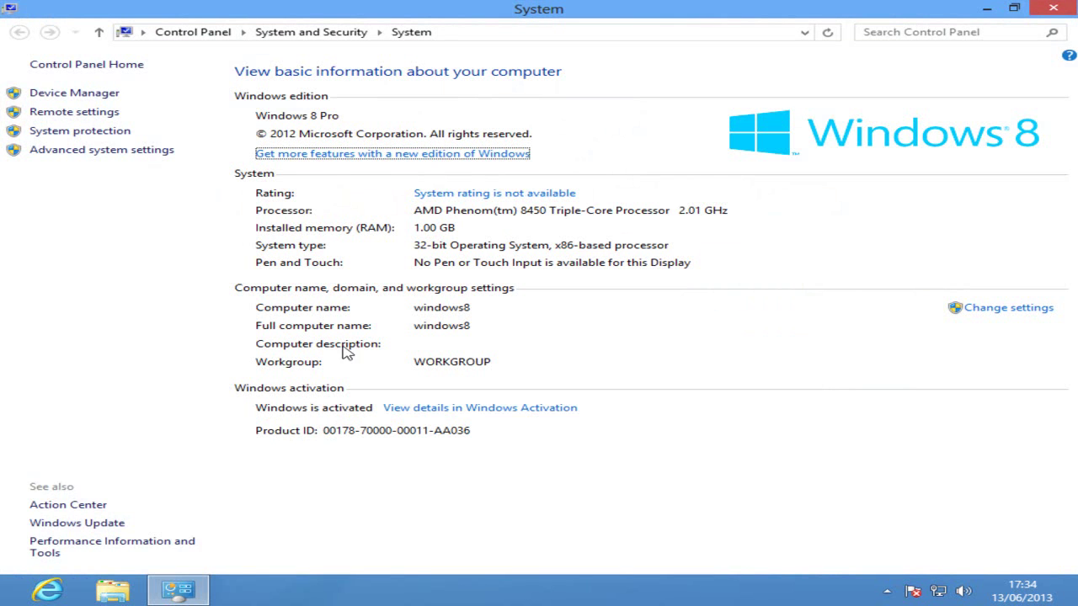
pyautogui.click(455, 416)
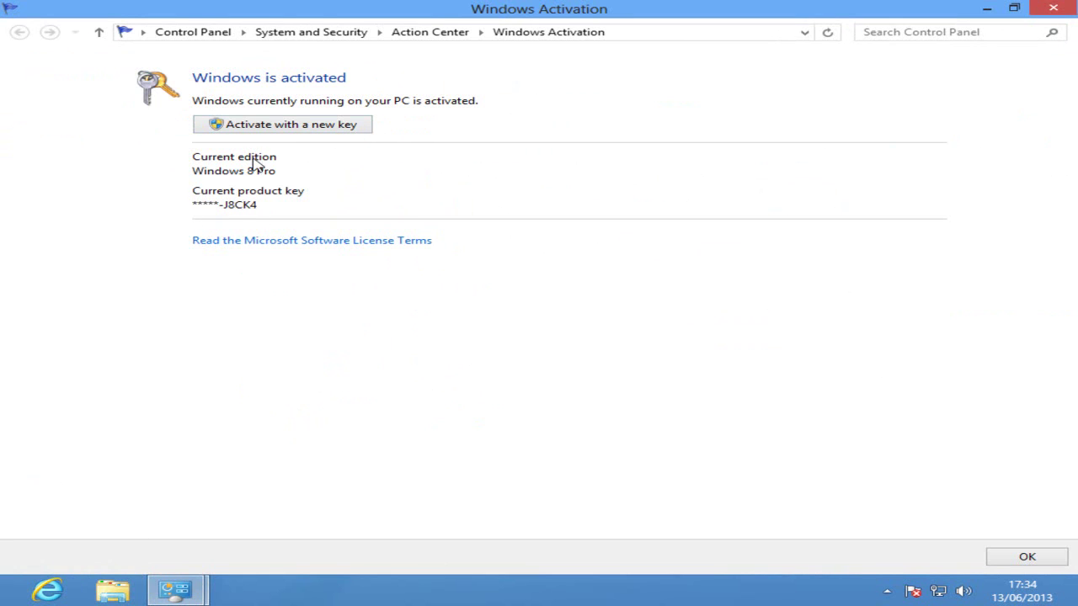
pyautogui.click(1054, 10)
pyautogui.click(1044, 10)
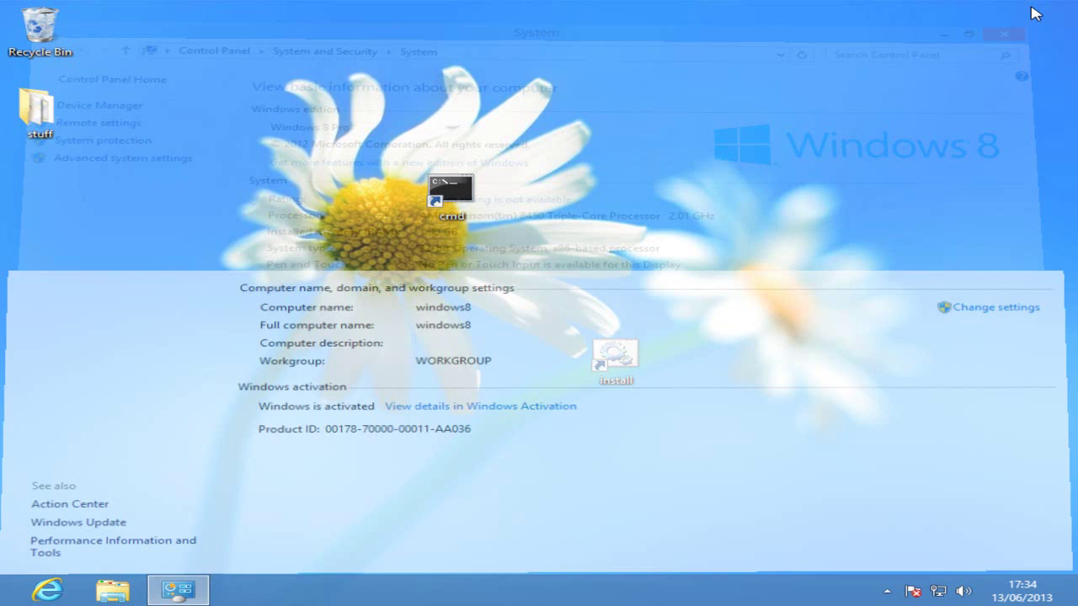
pyautogui.moveTo(1073, 7)
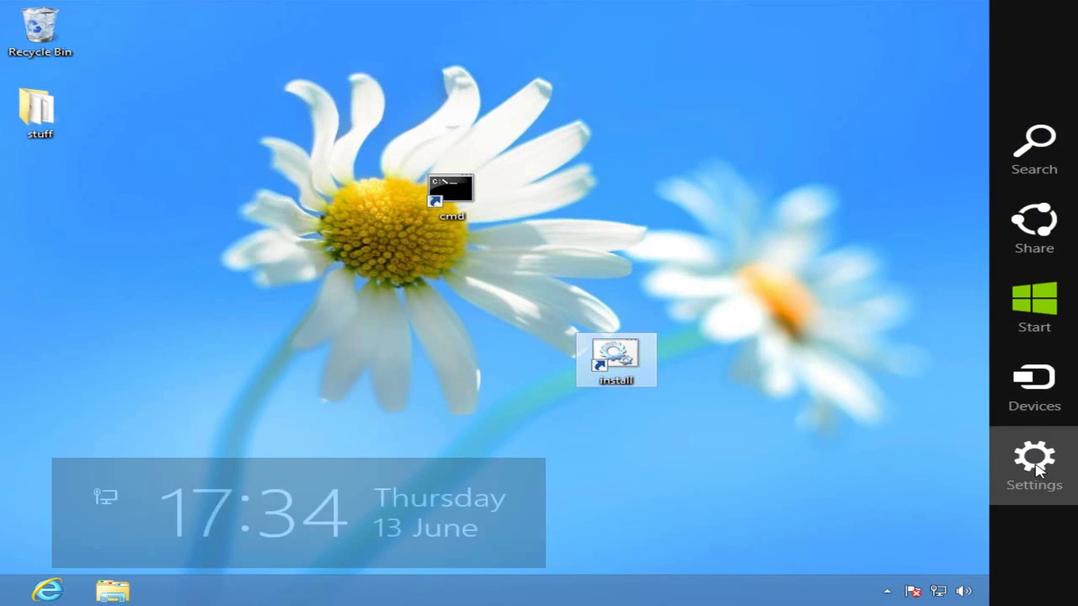
pyautogui.click(1036, 467)
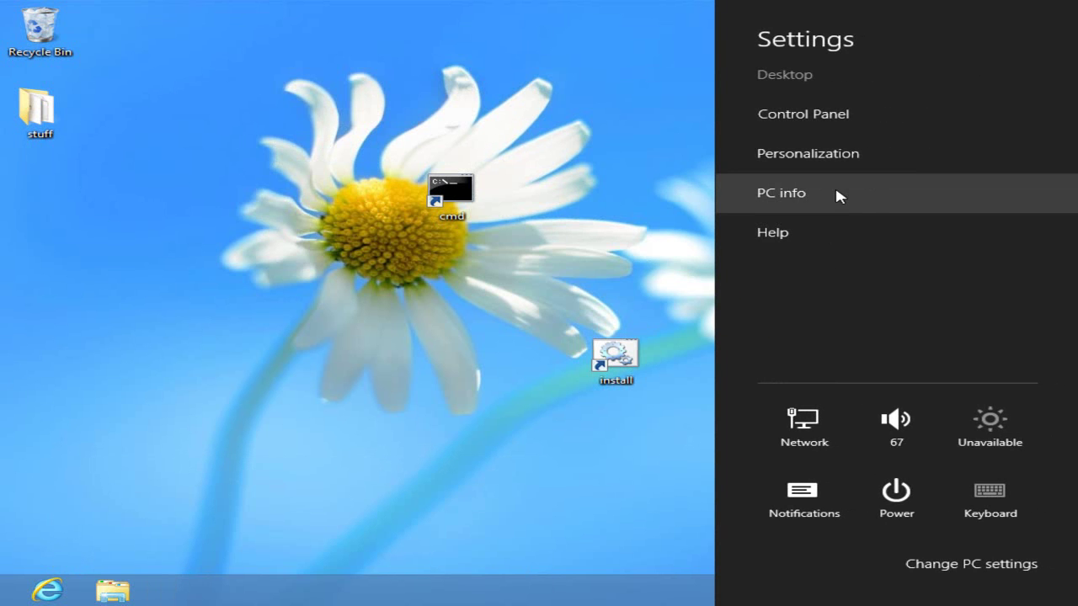
pyautogui.press('Escape')
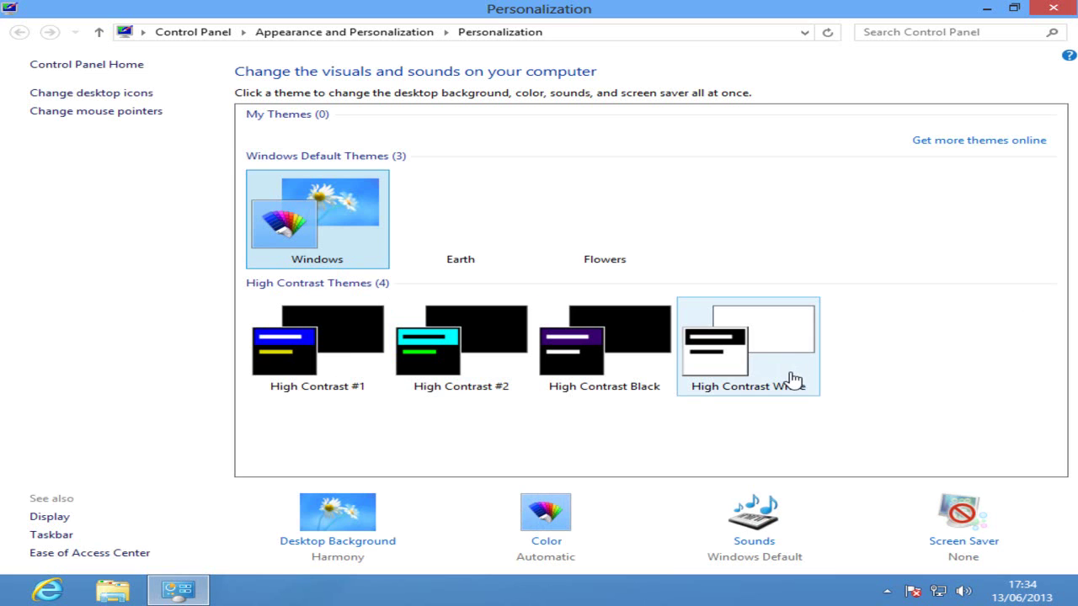
pyautogui.click(1052, 10)
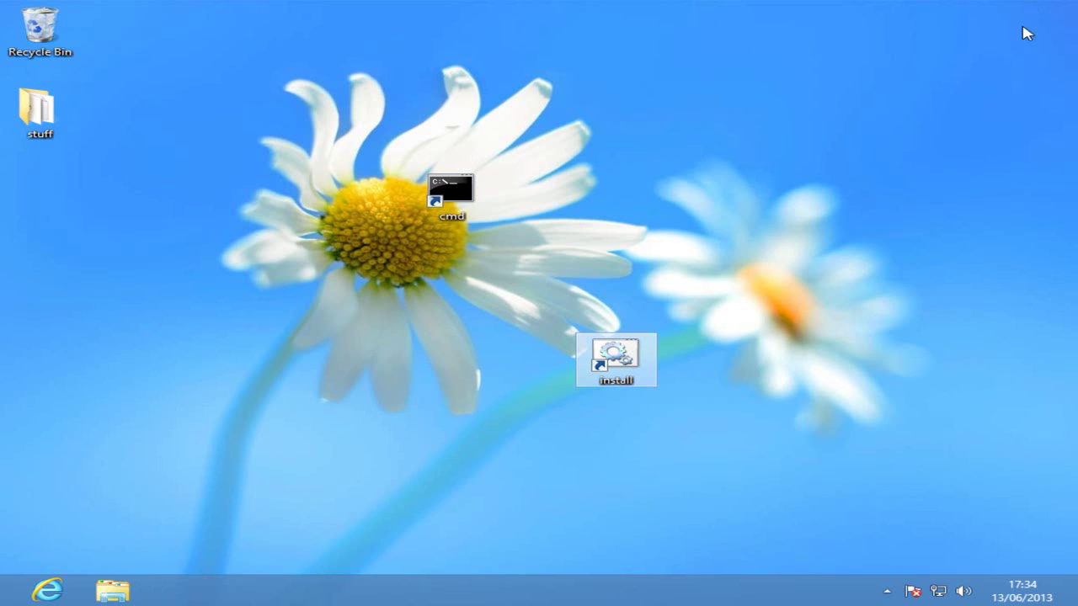
# Step: Open PC info from the desktop settings, review the activation section, and close the System window
pyautogui.moveTo(1075, 5)
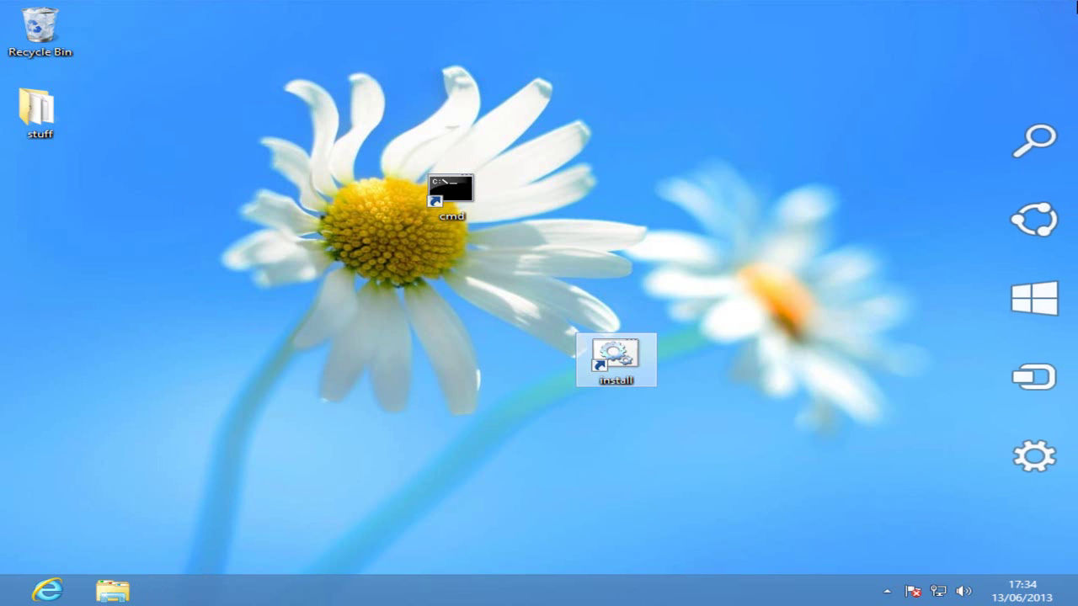
pyautogui.click(1034, 462)
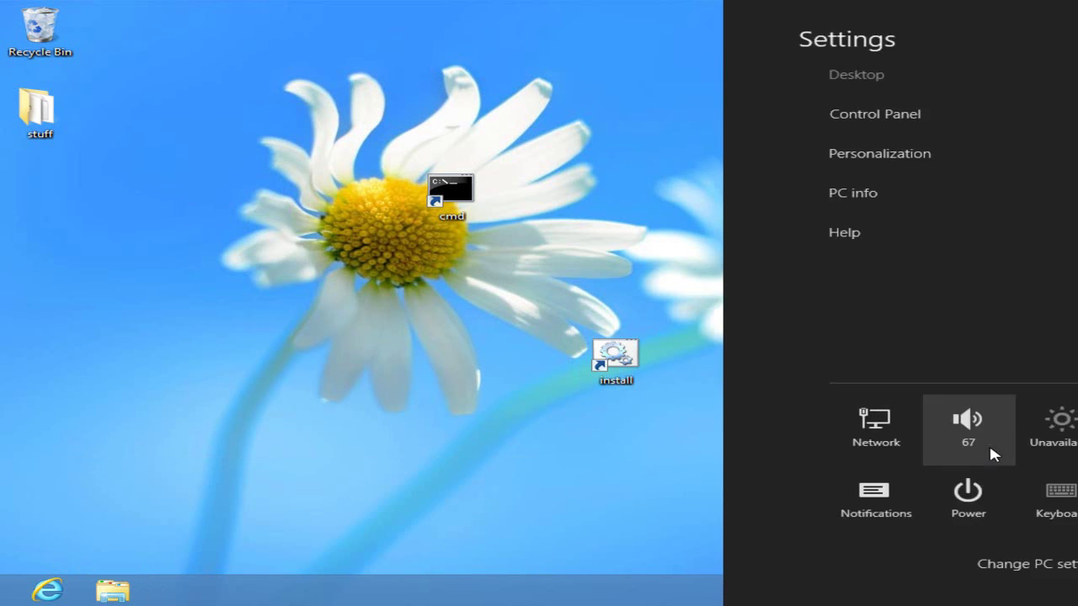
pyautogui.click(842, 202)
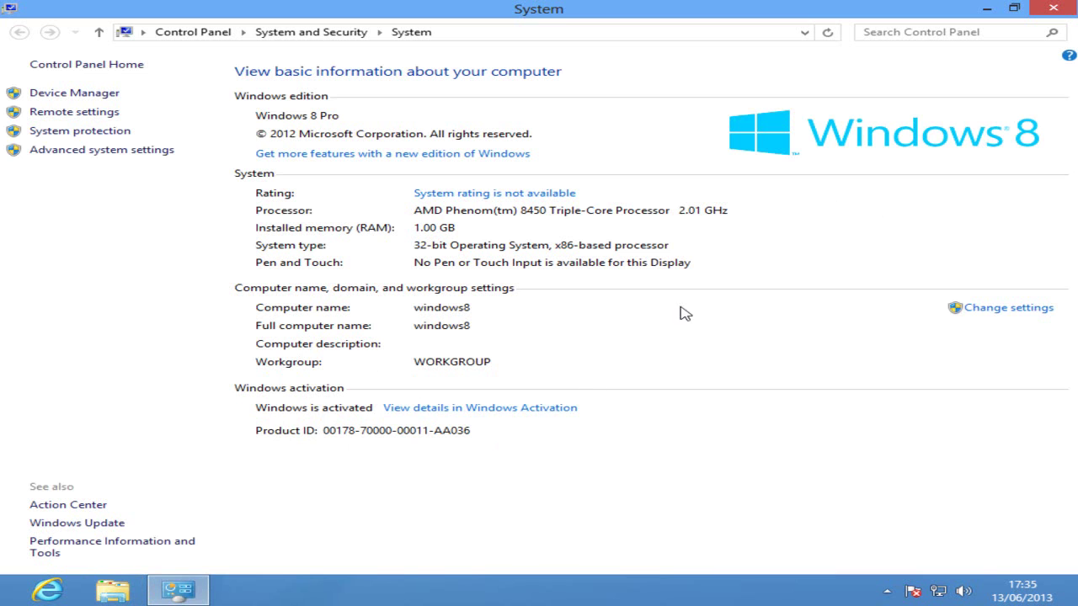
pyautogui.click(1057, 10)
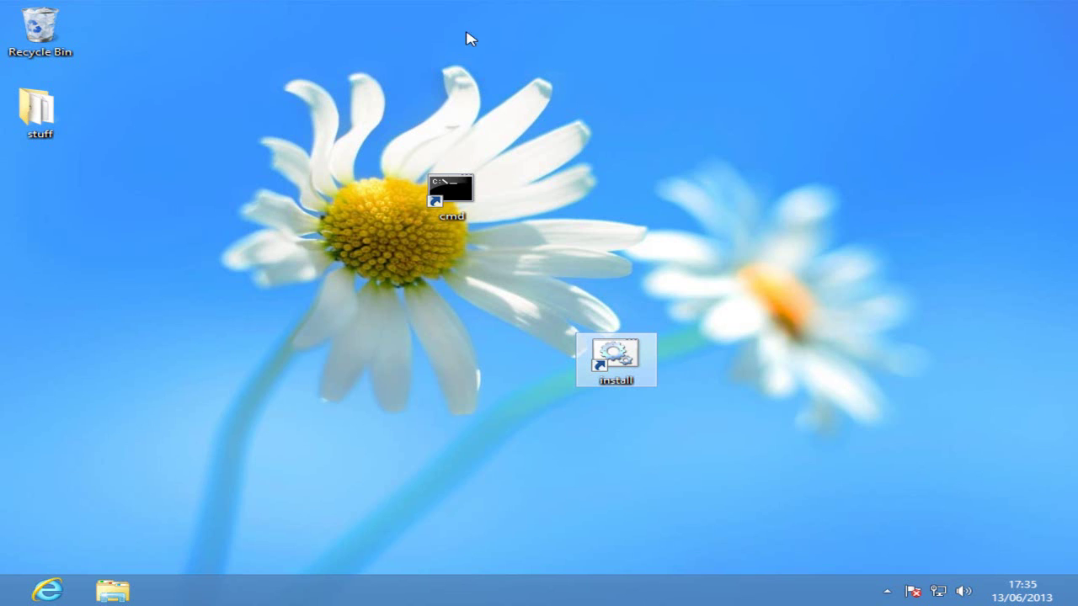
# Step: Move the stuff folder toward the flower on the desktop, view its contents, and close it
pyautogui.moveTo(37, 142); pyautogui.dragTo(233, 260)
pyautogui.doubleClick(233, 260)
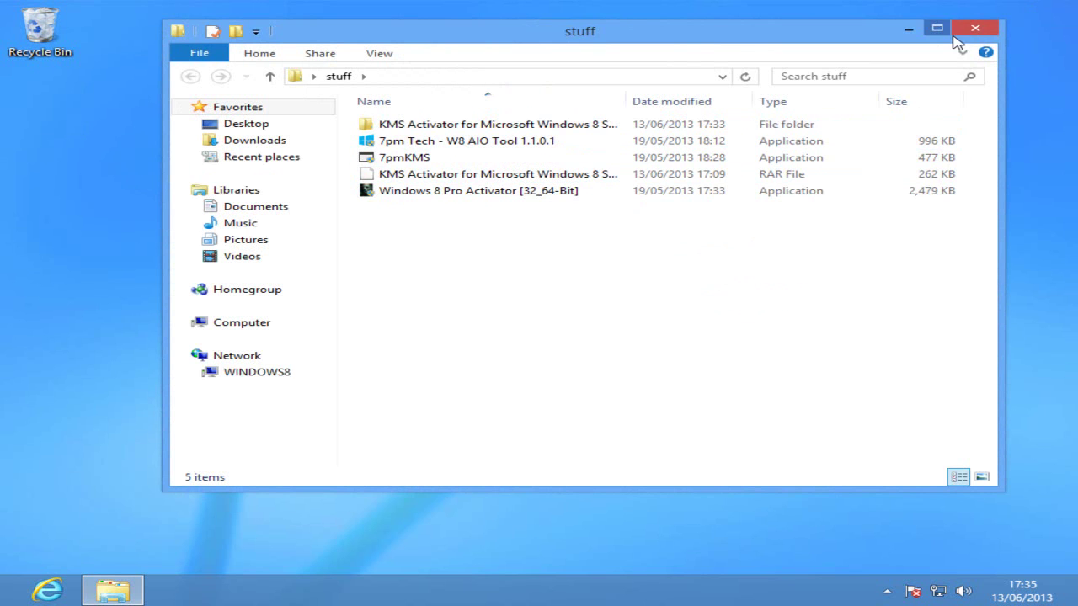
pyautogui.click(975, 29)
pyautogui.moveTo(563, 289); pyautogui.dragTo(680, 407)
pyautogui.click(717, 390)
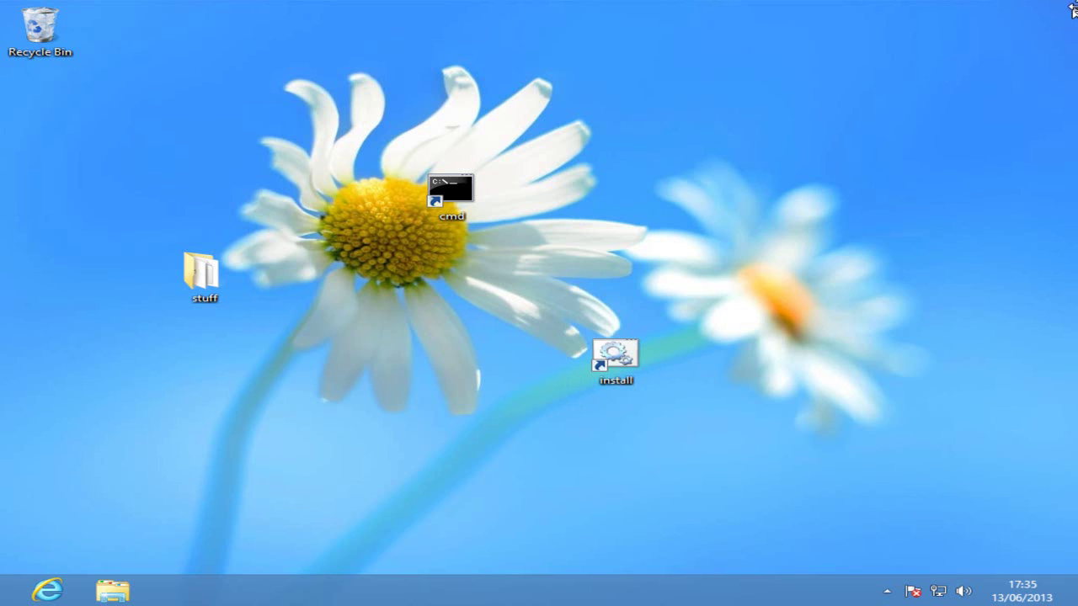
# Step: View the desktop's Settings options, dismiss them, and bring up the Start screen
pyautogui.moveTo(1070, 8)
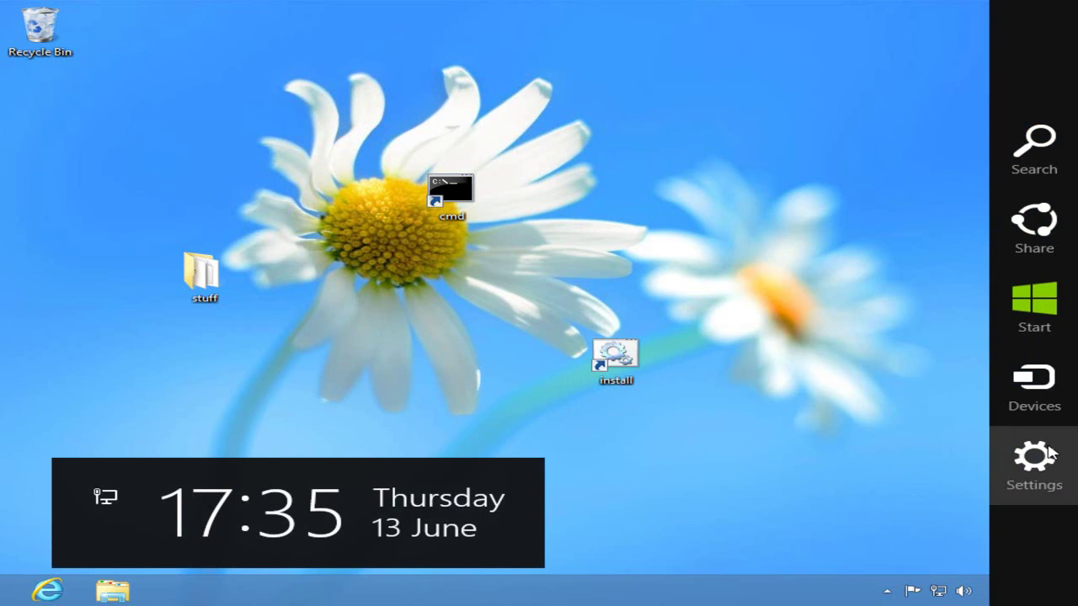
pyautogui.click(1048, 459)
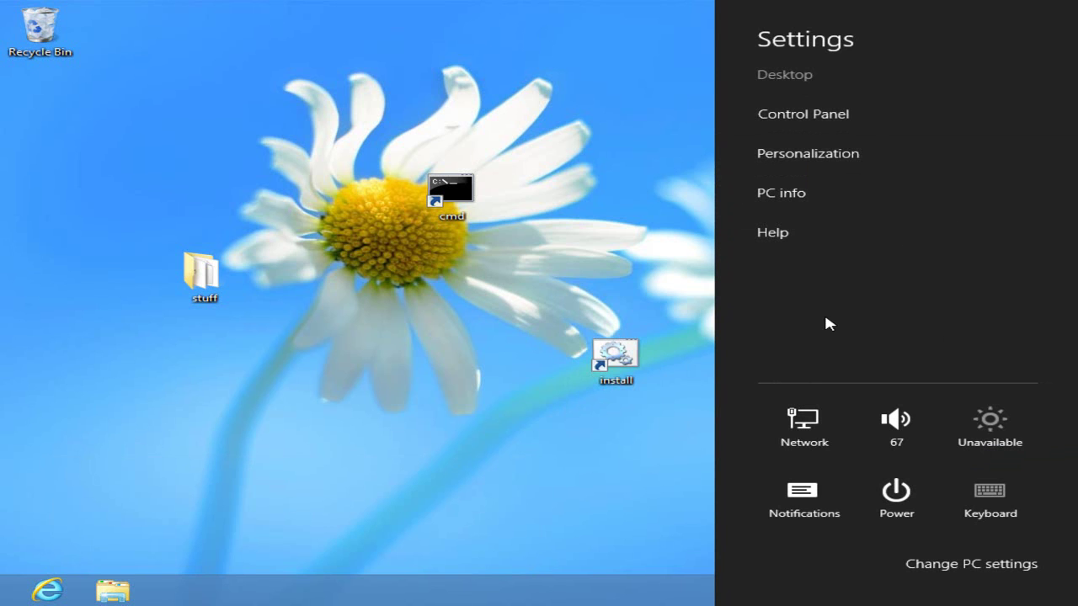
pyautogui.click(508, 411)
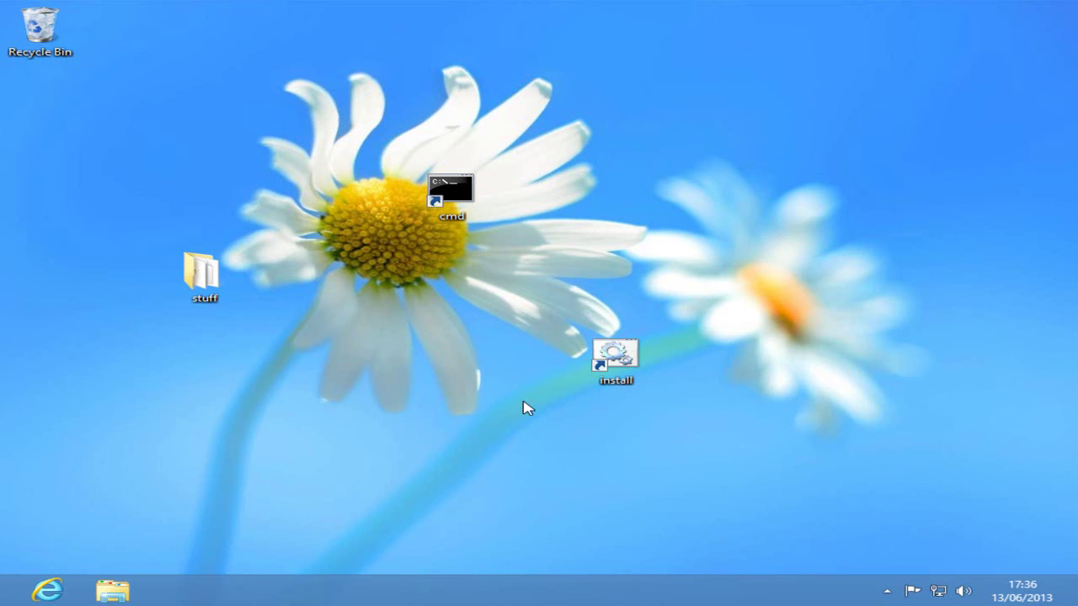
pyautogui.press('super')
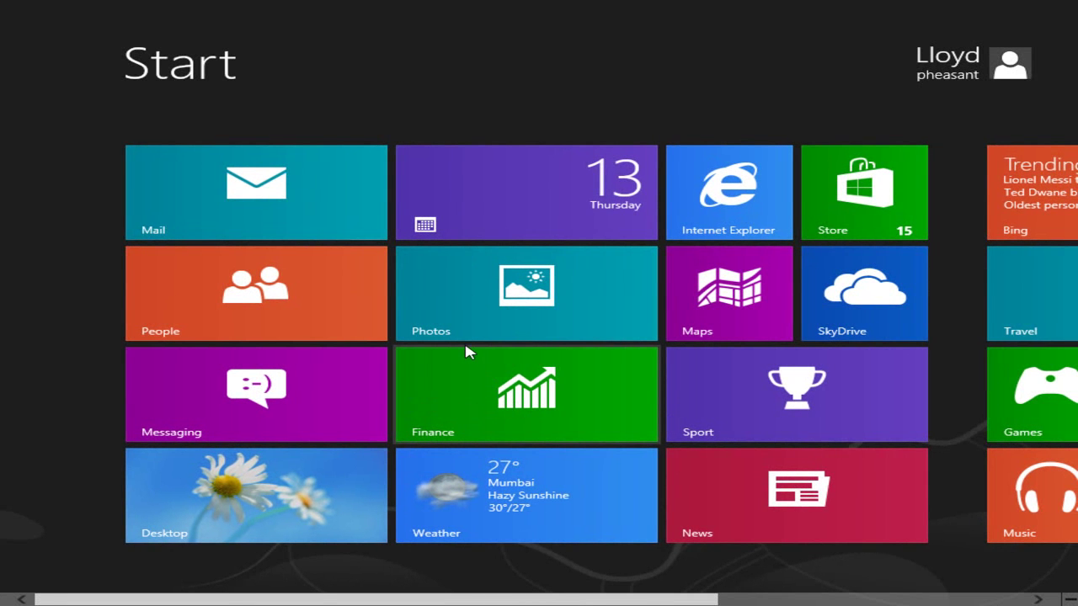
# Step: Open the Personalization window from the desktop's Settings options
pyautogui.press('super')
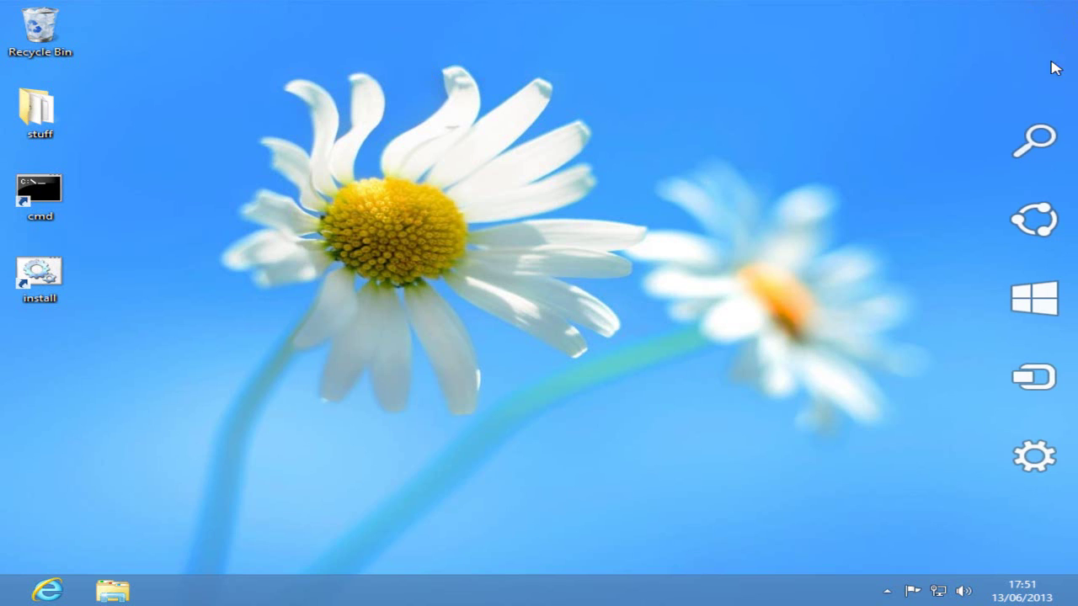
pyautogui.moveTo(1037, 165)
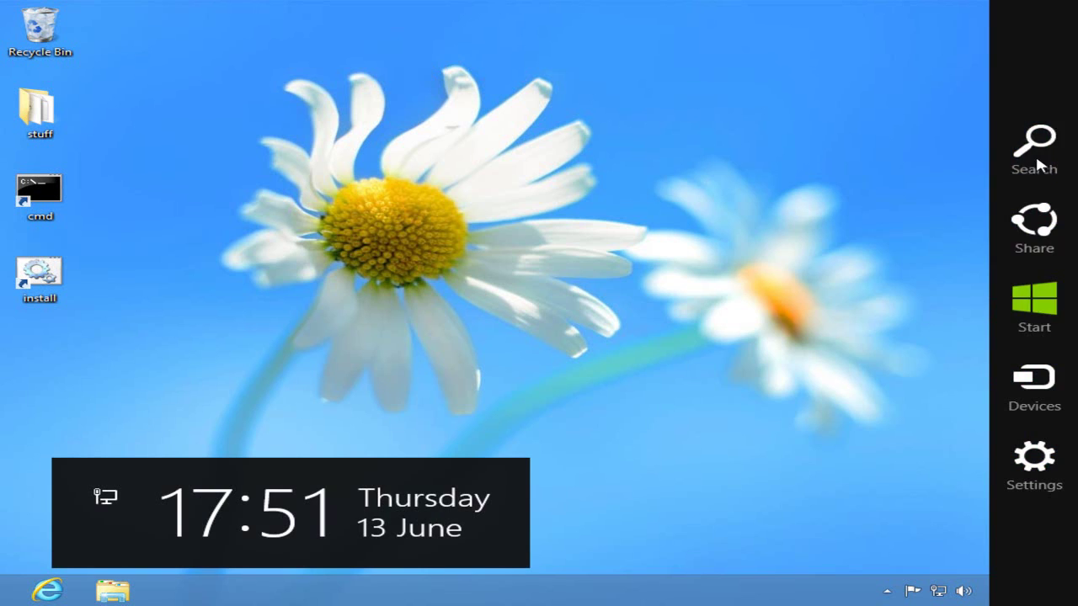
pyautogui.click(1020, 481)
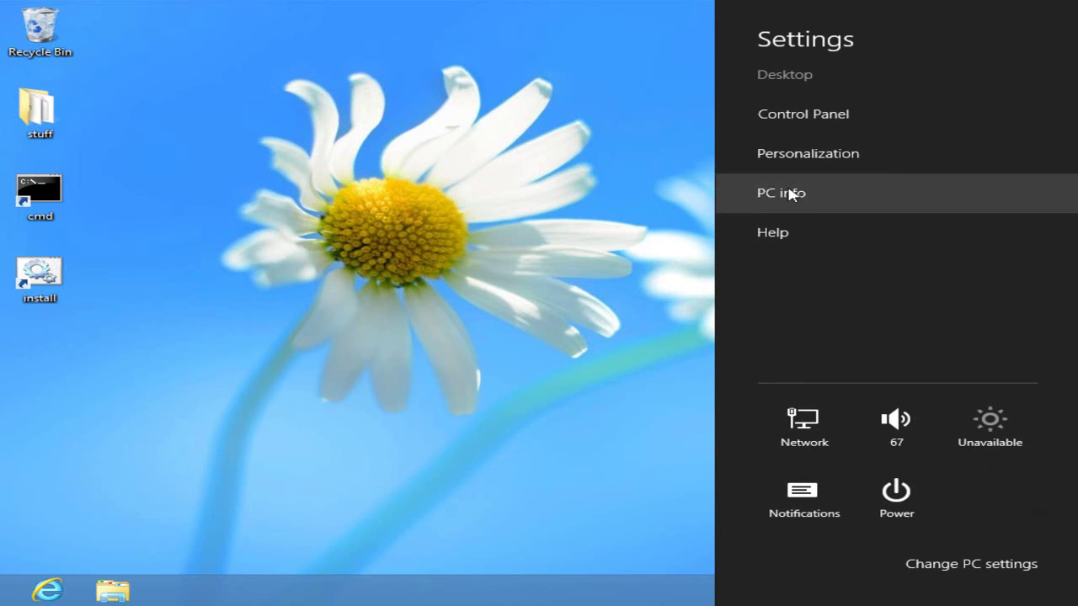
pyautogui.click(819, 158)
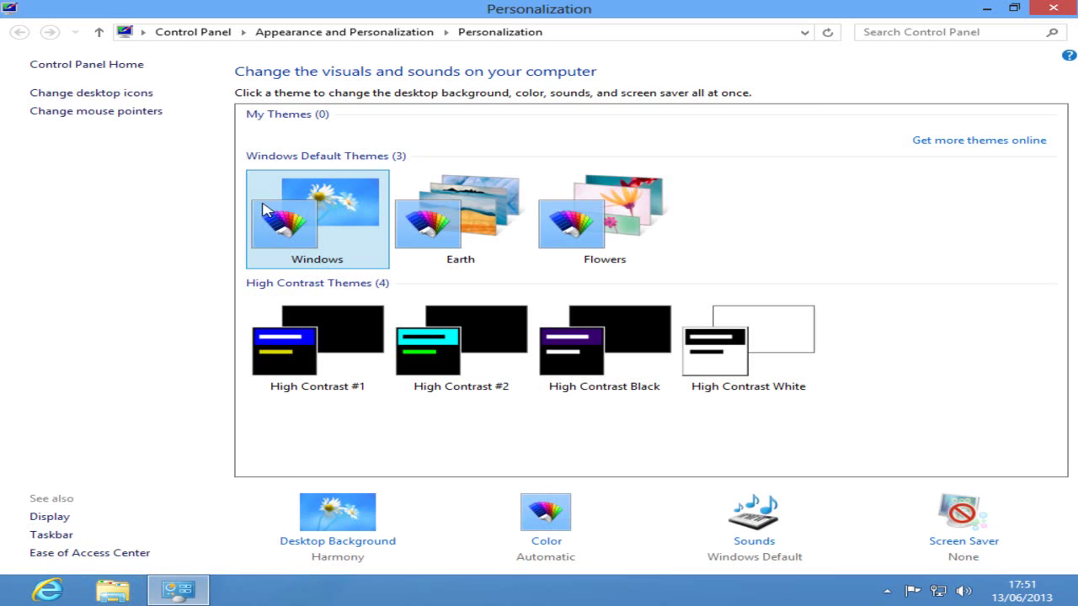
pyautogui.click(530, 515)
pyautogui.click(277, 168)
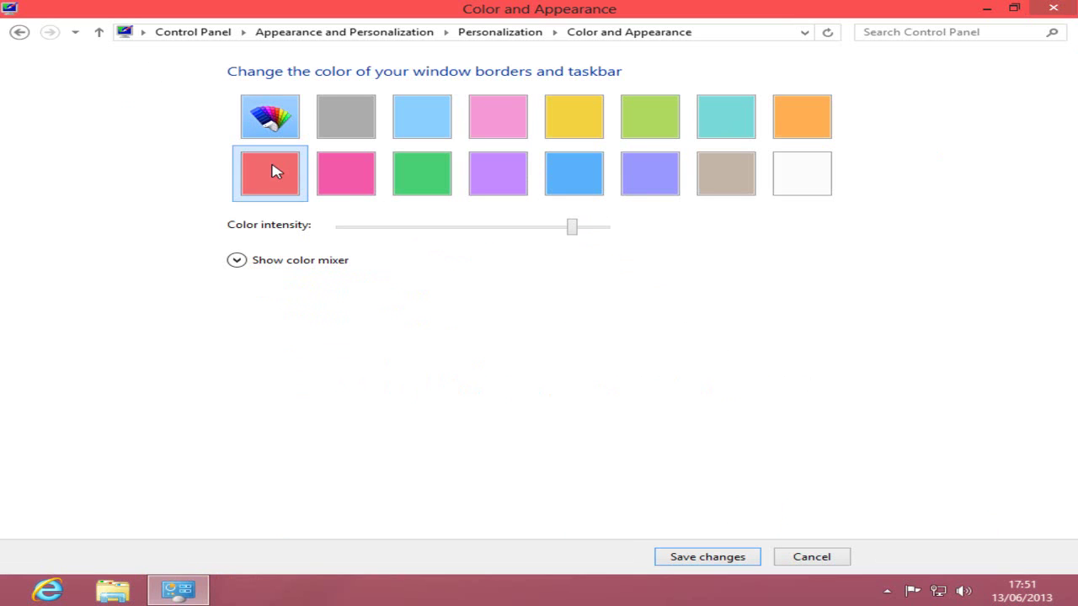
pyautogui.click(644, 128)
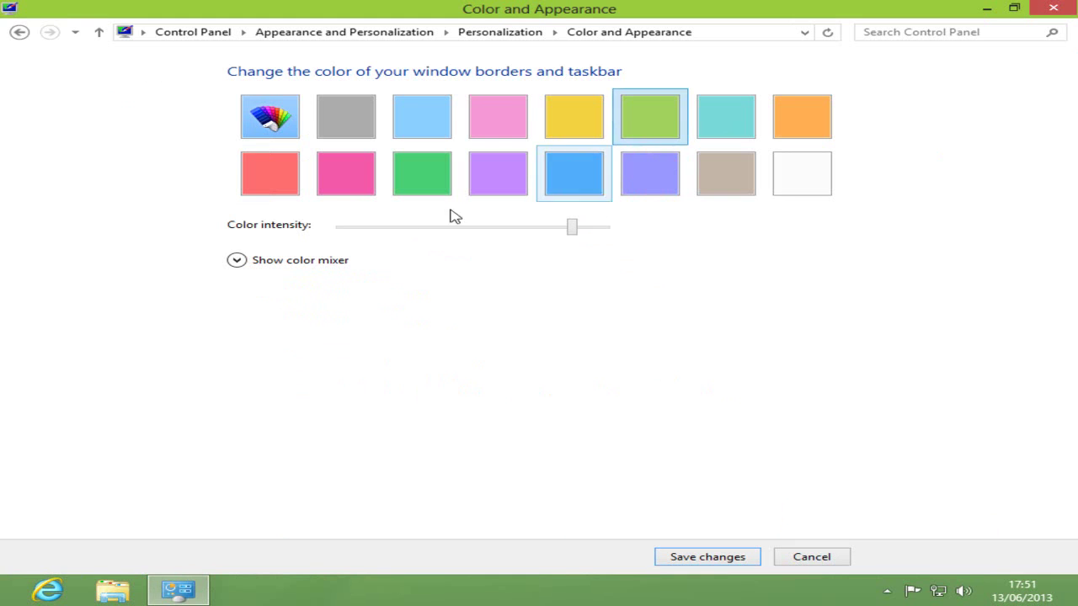
pyautogui.click(19, 32)
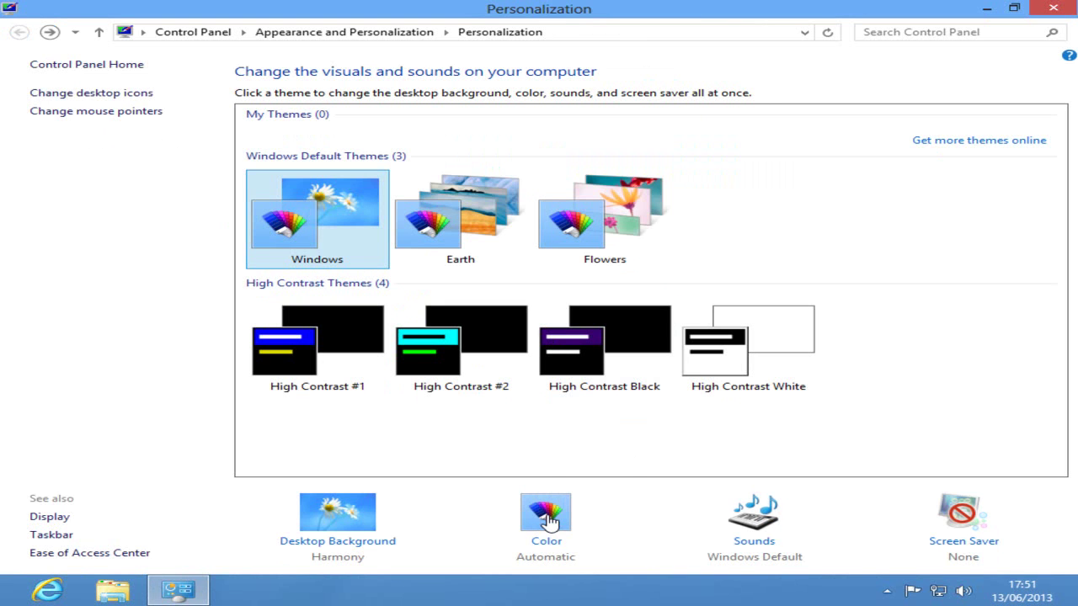
# Step: Set the color of the window borders and taskbar to lime green (Color 5) and save the change
pyautogui.click(548, 522)
pyautogui.click(633, 123)
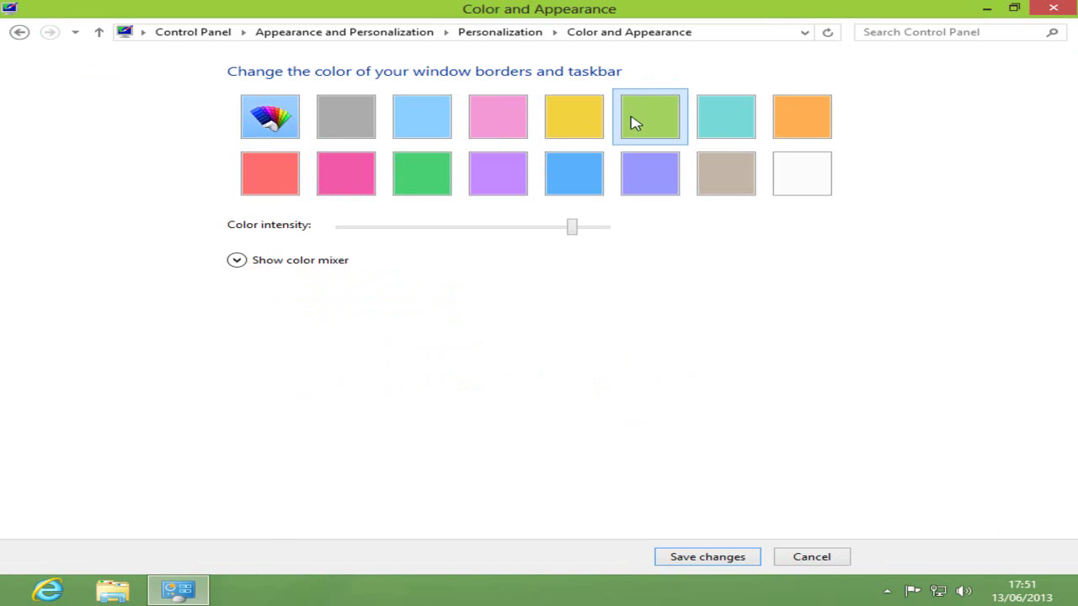
pyautogui.click(741, 558)
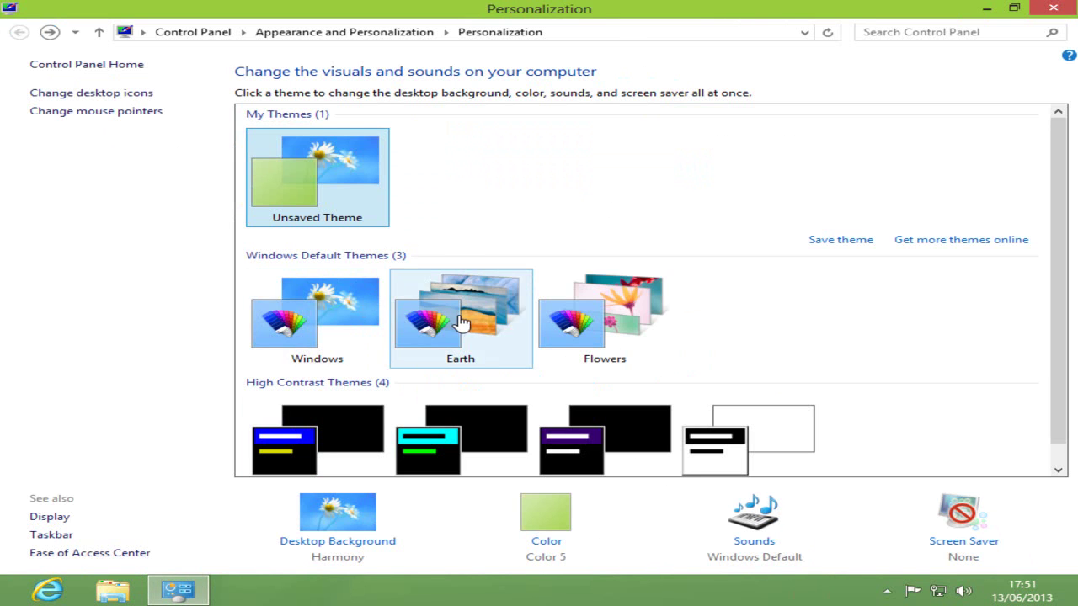
# Step: Try the Flowers theme, apply the Earth theme instead, and close the Personalization window
pyautogui.click(456, 321)
pyautogui.click(588, 327)
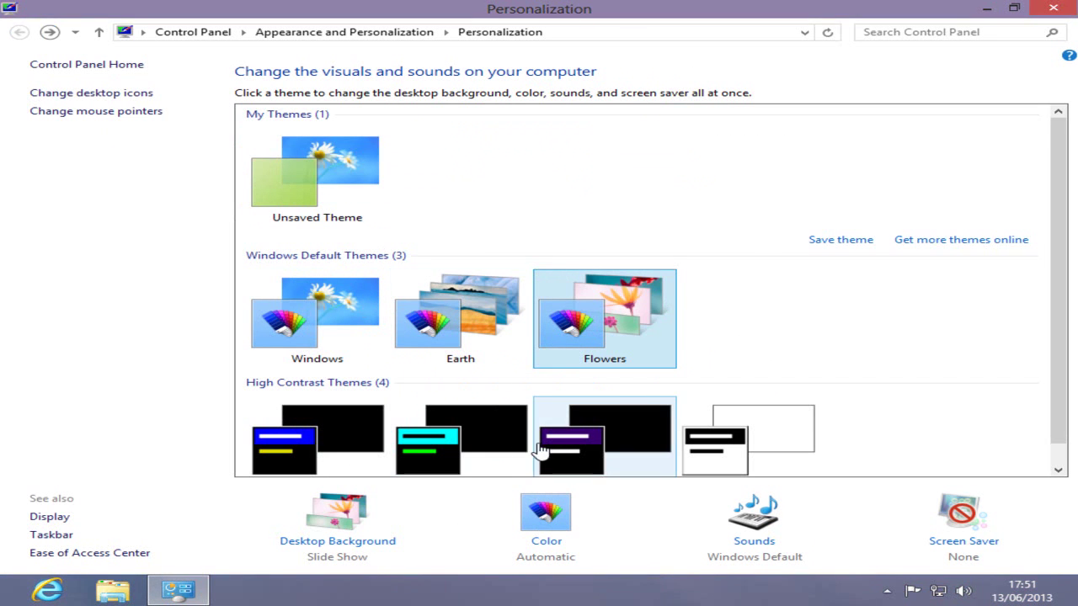
pyautogui.scroll(-1, 556, 447)
pyautogui.click(453, 313)
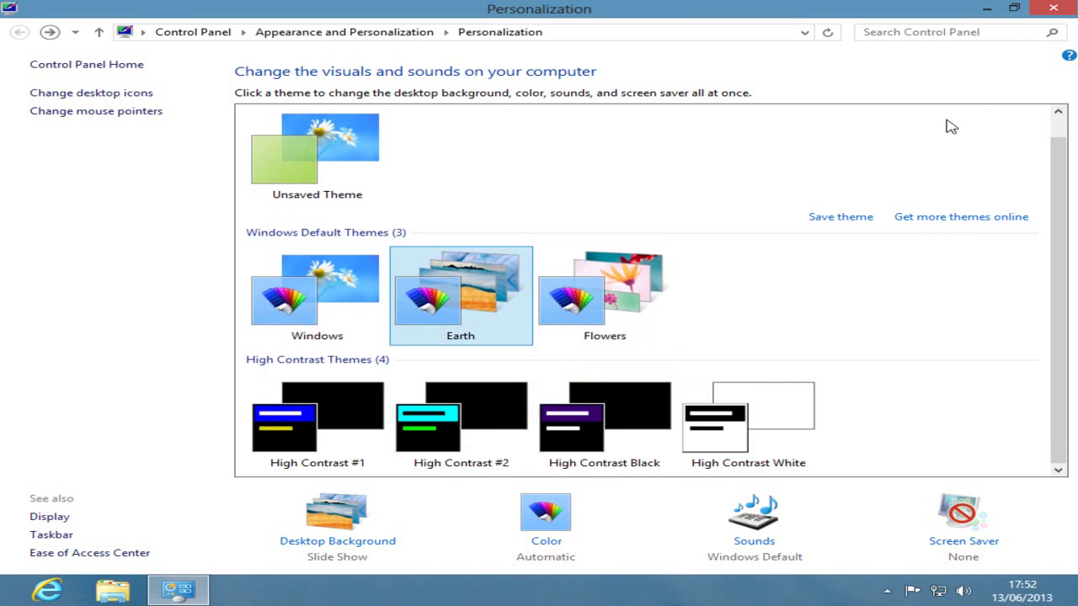
pyautogui.click(1054, 9)
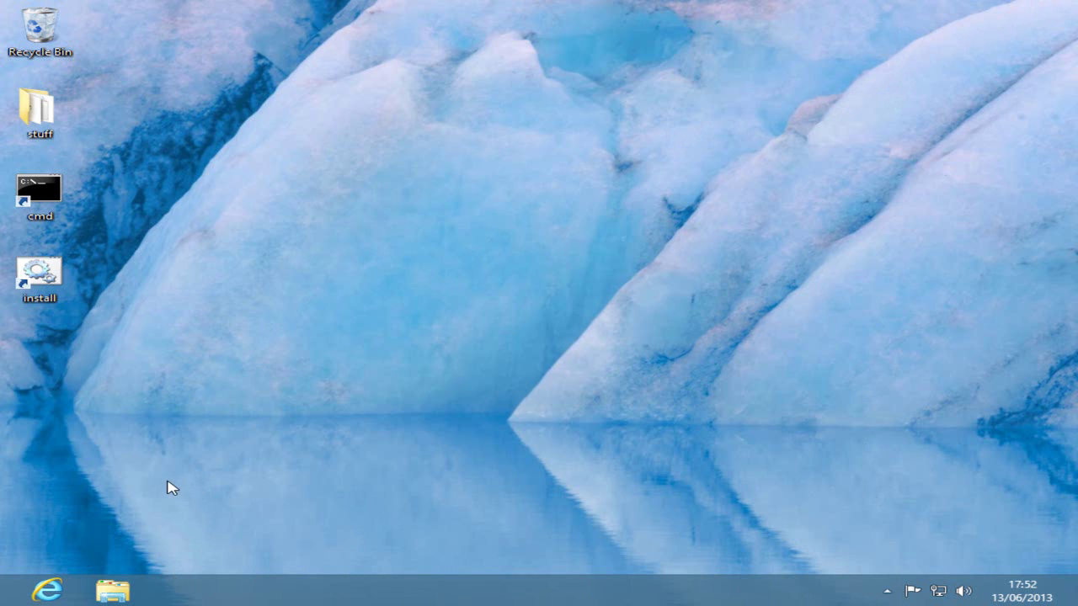
# Step: Search the computer's settings for "personalise" and open the account picture customization page
pyautogui.press('super')
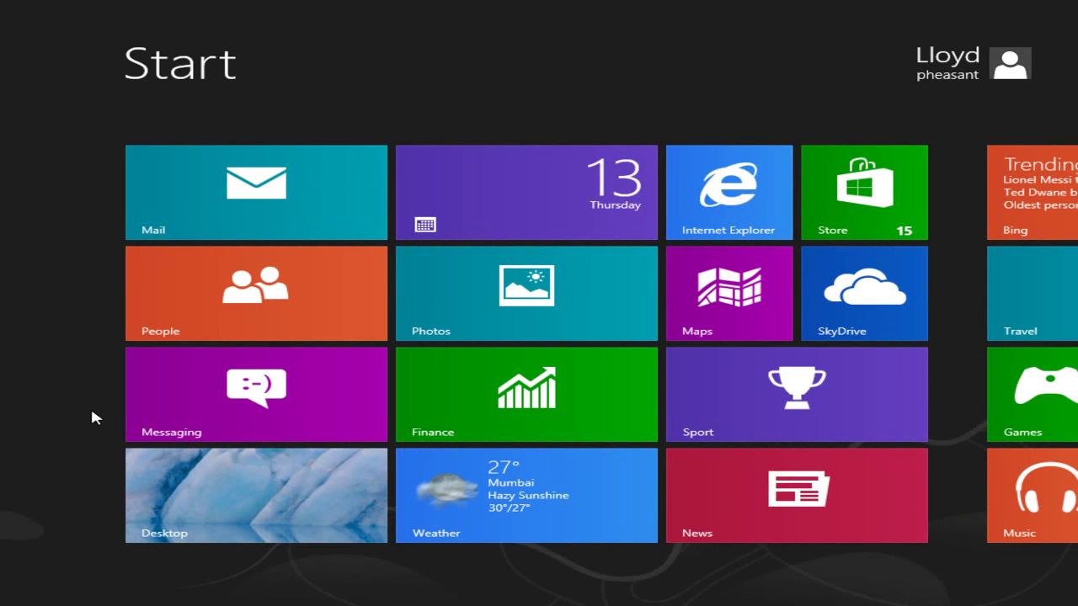
pyautogui.write('per')
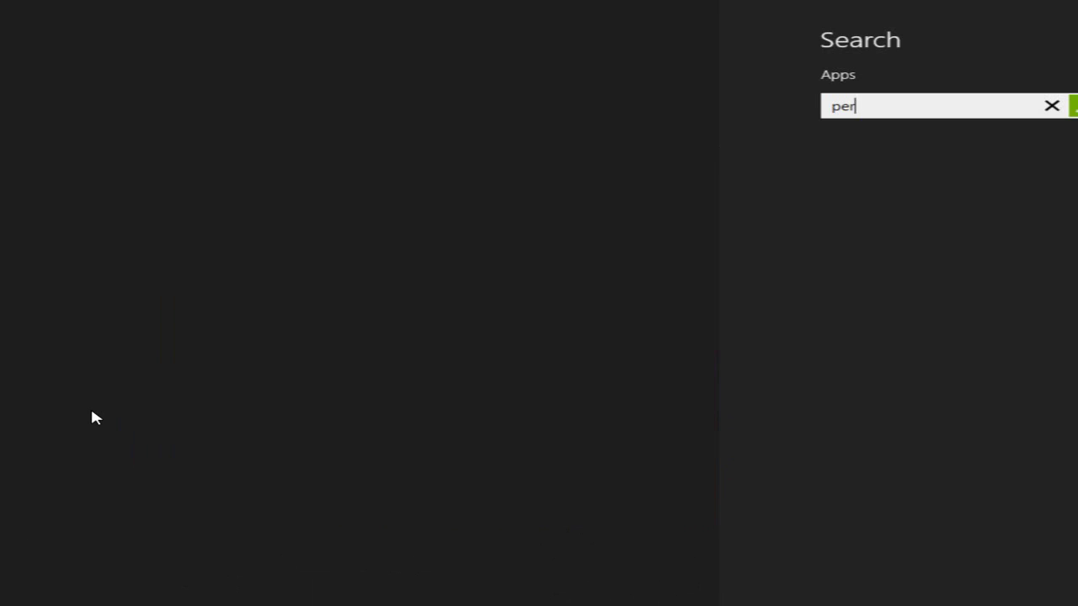
pyautogui.write('sonalise')
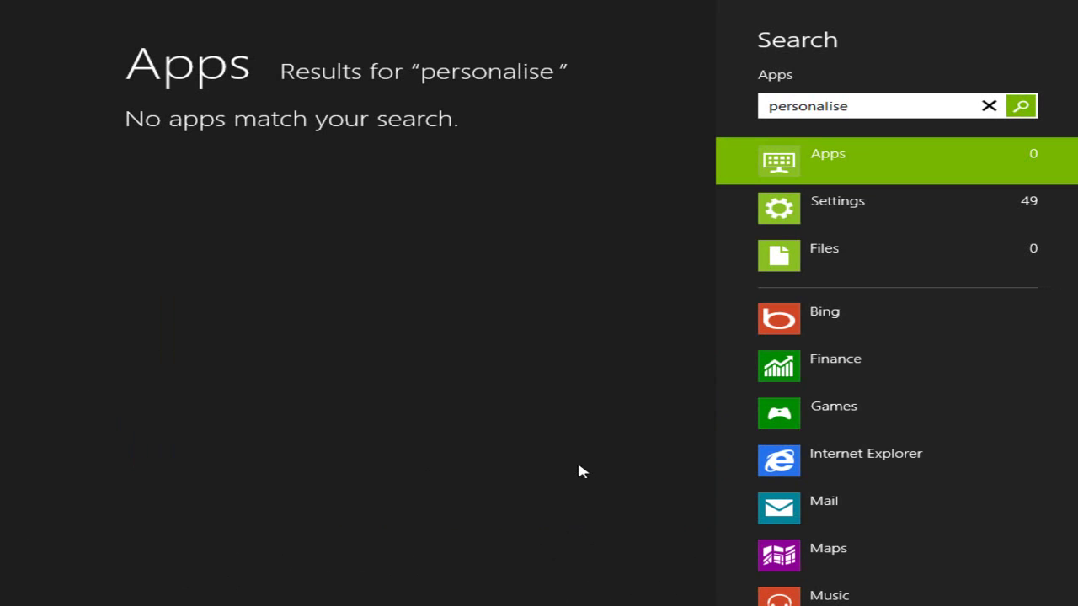
pyautogui.click(834, 208)
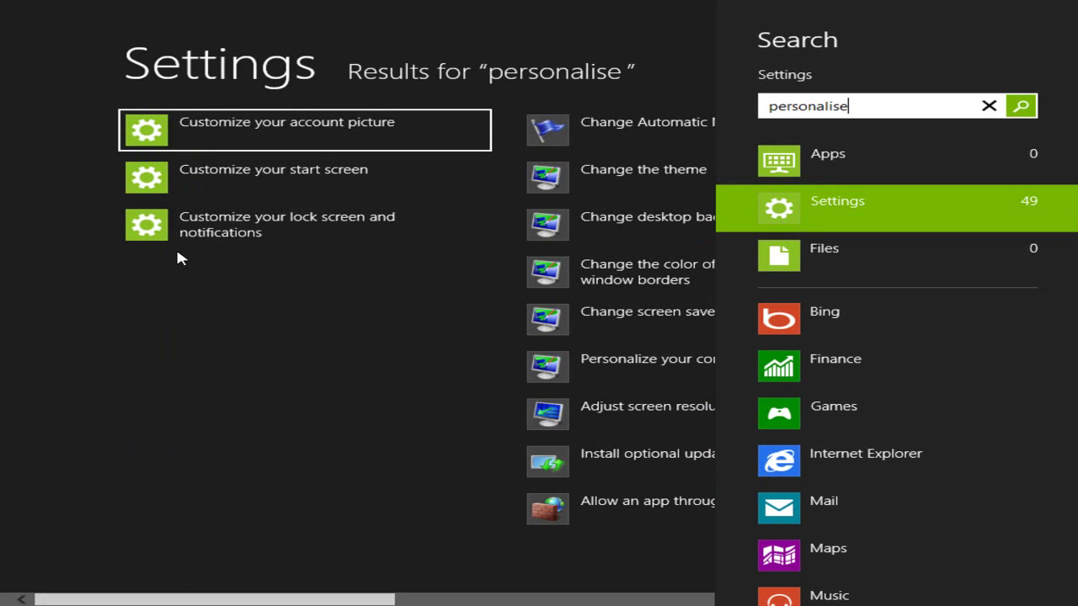
pyautogui.click(299, 135)
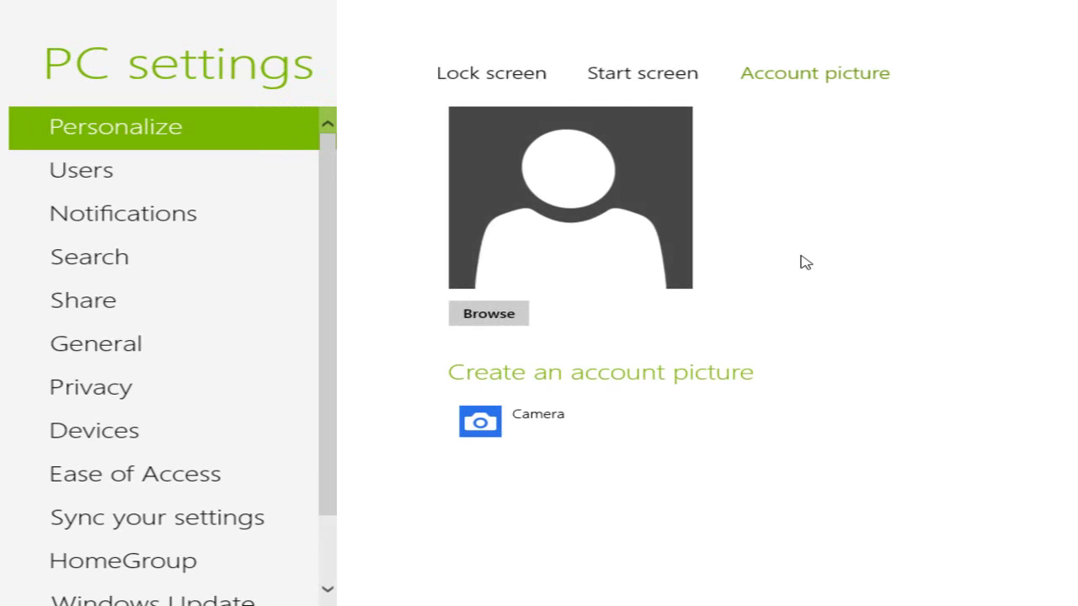
# Step: Give the Start screen the cartoon landscape background design with the turquoise color scheme
pyautogui.click(653, 71)
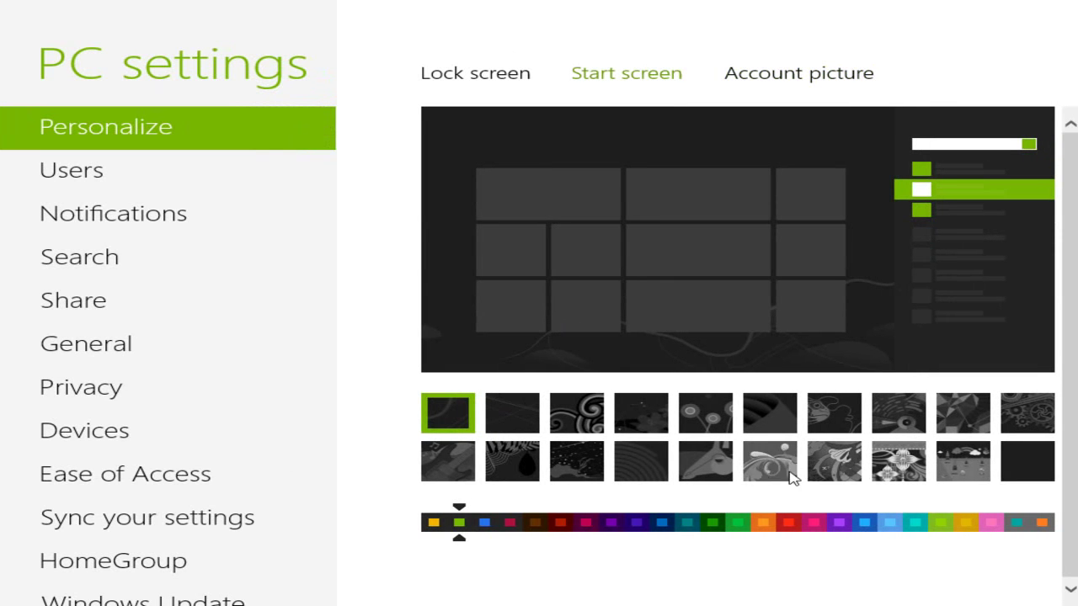
pyautogui.click(963, 469)
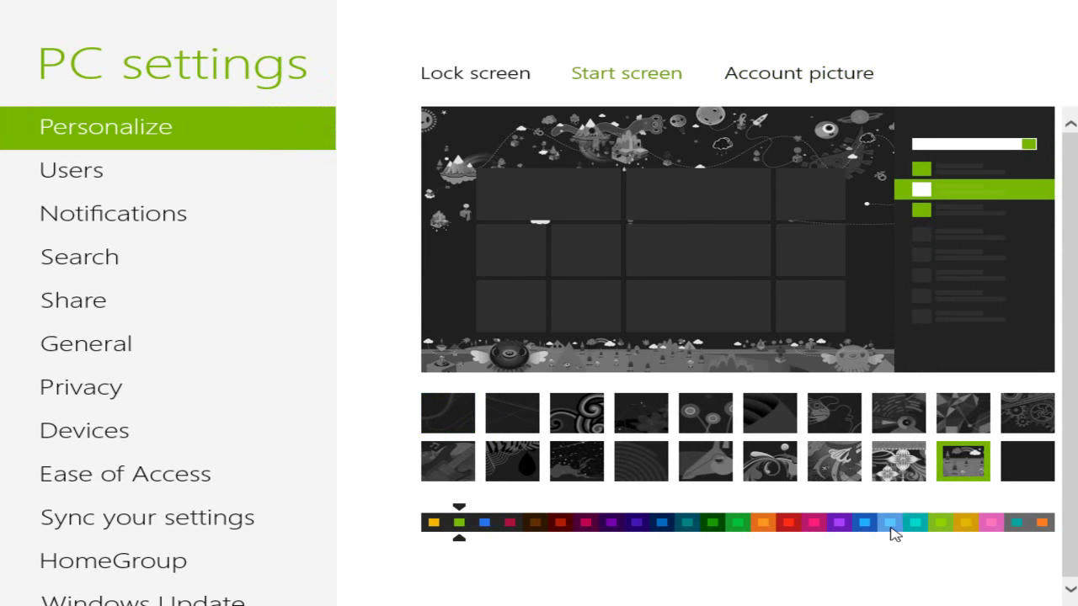
pyautogui.click(915, 523)
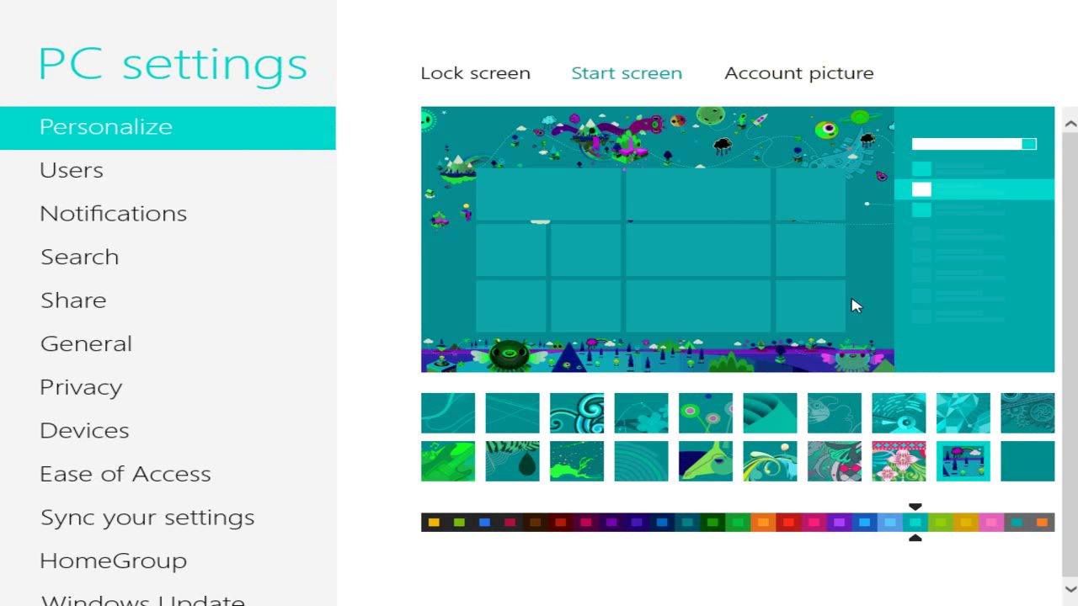
# Step: Set the honeycomb picture as the lock screen image, then review the account picture and Start screen pages
pyautogui.click(475, 75)
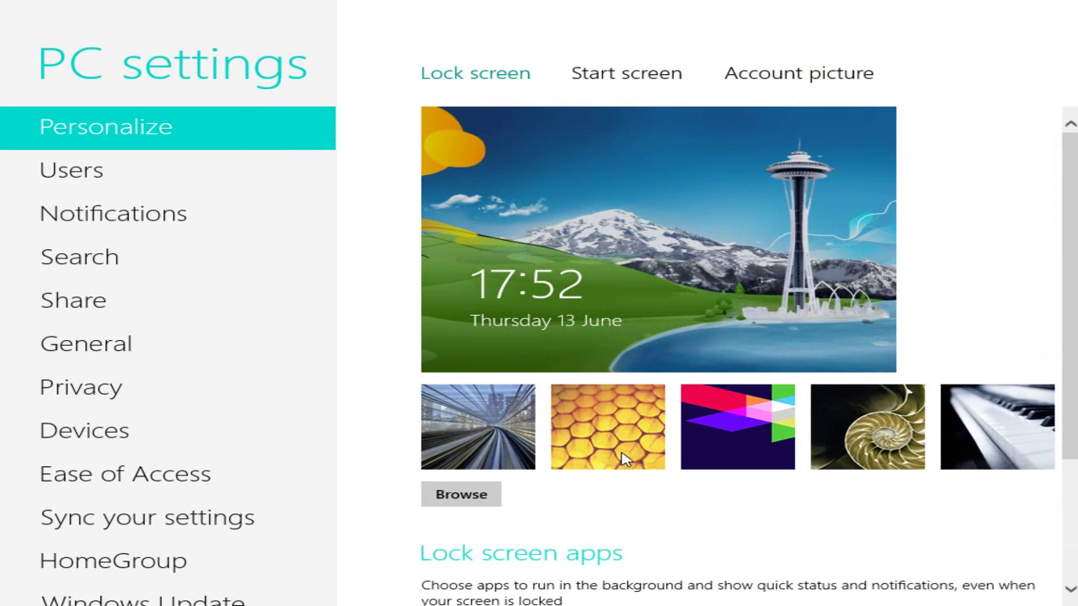
pyautogui.click(621, 389)
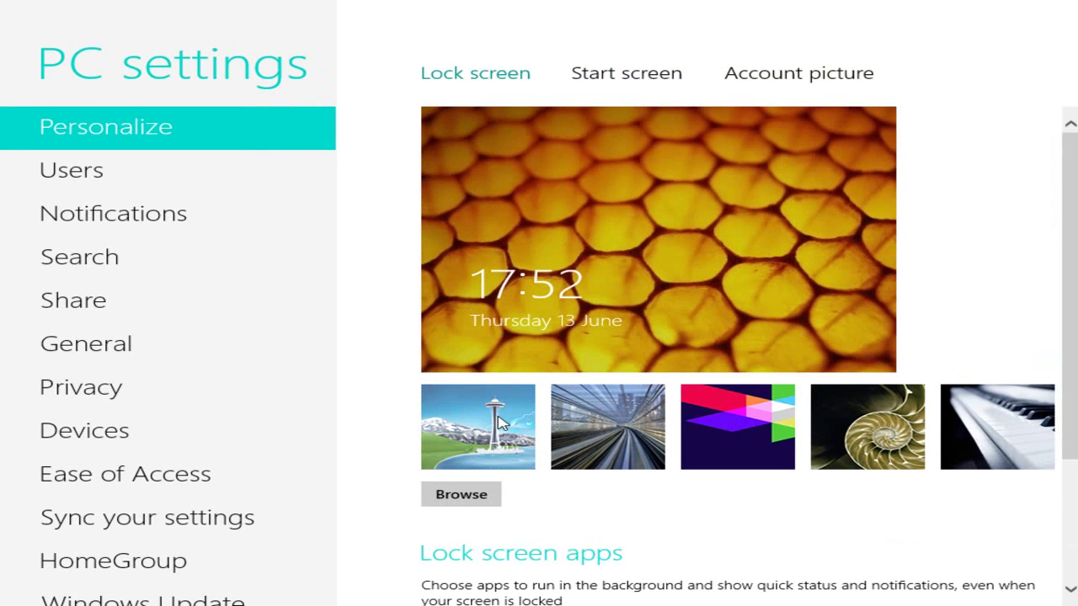
pyautogui.click(818, 75)
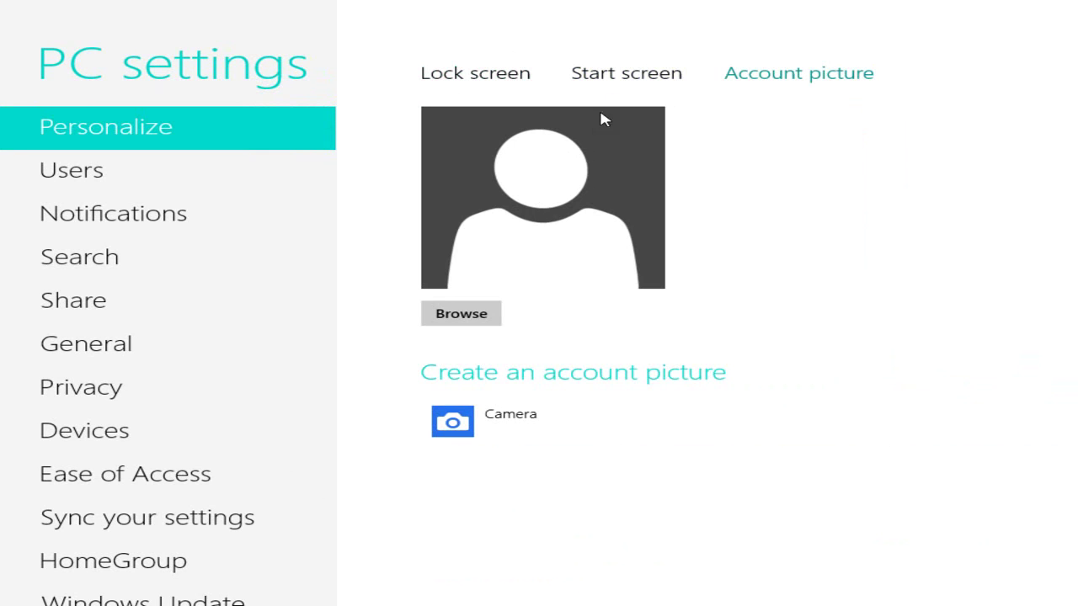
pyautogui.click(630, 77)
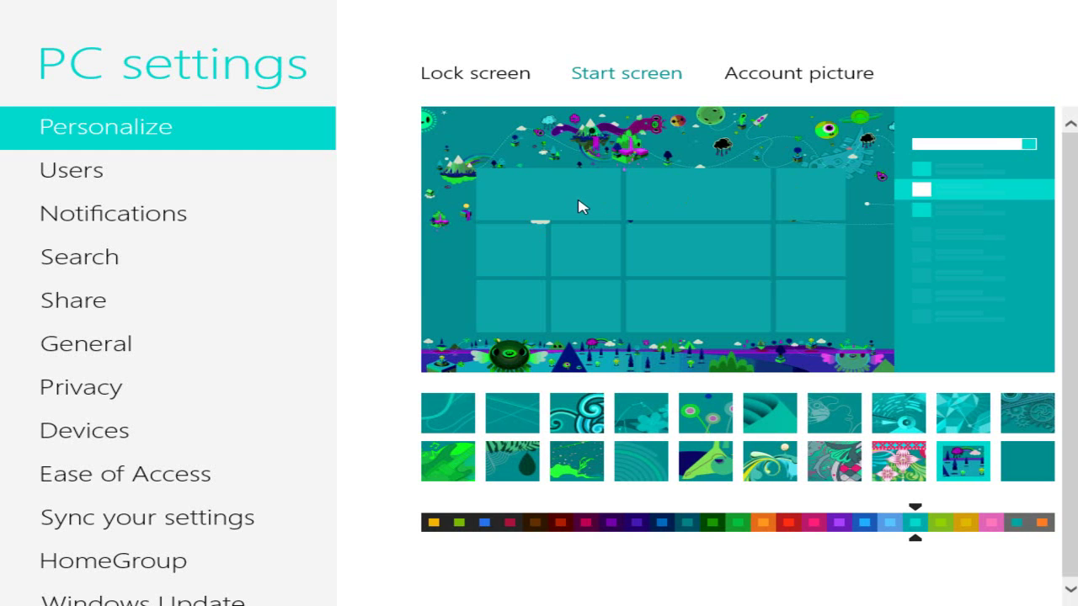
# Step: Lock the computer from the Start screen's account options and sign back in with the account password
pyautogui.press('super')
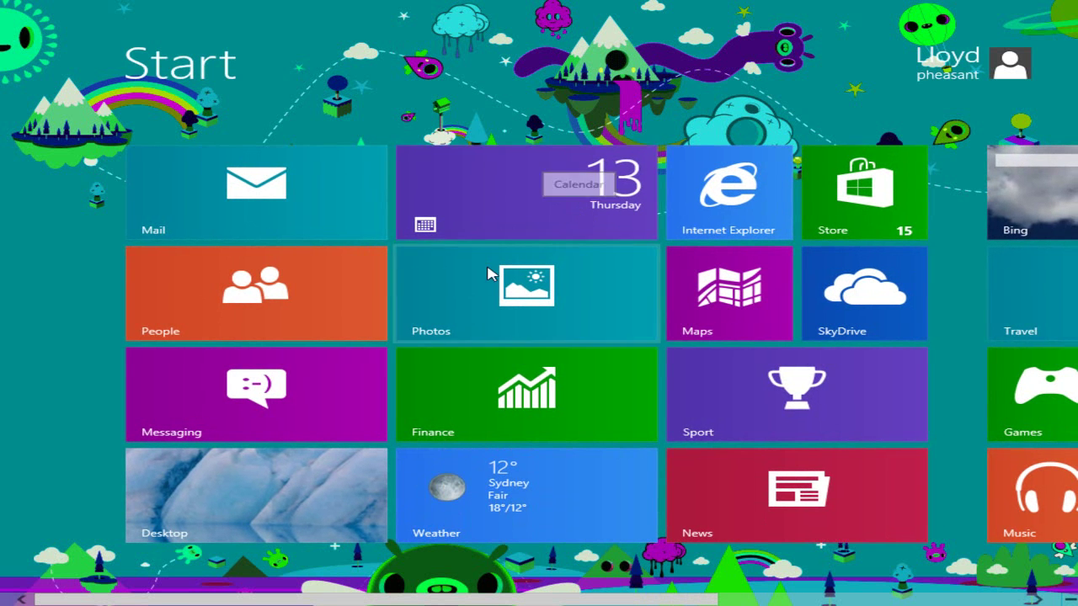
pyautogui.click(997, 74)
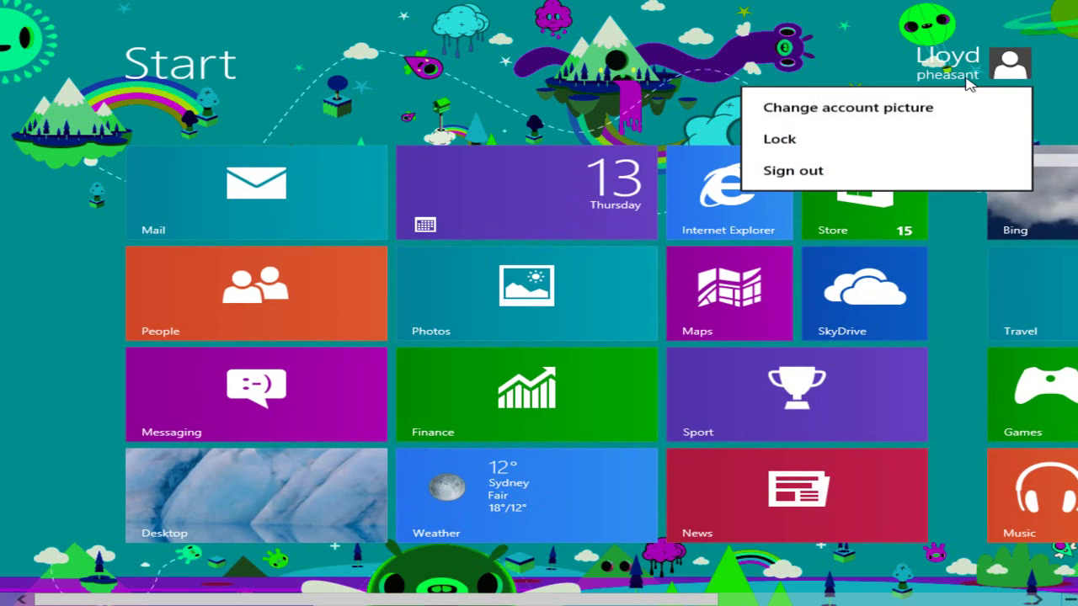
pyautogui.click(857, 143)
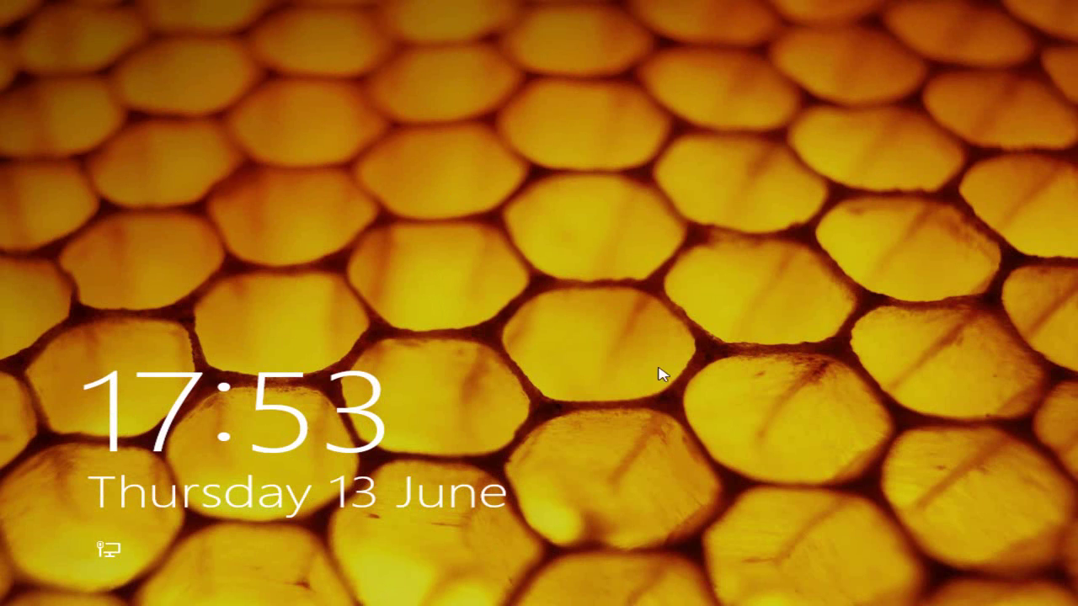
pyautogui.click(565, 268)
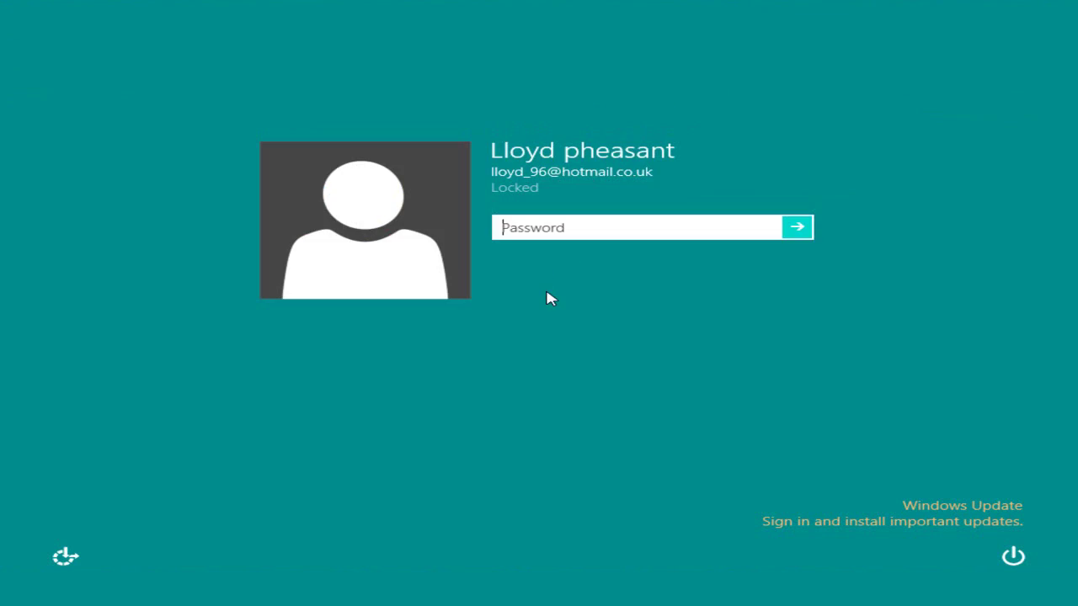
pyautogui.write('••••')
pyautogui.press('Return')
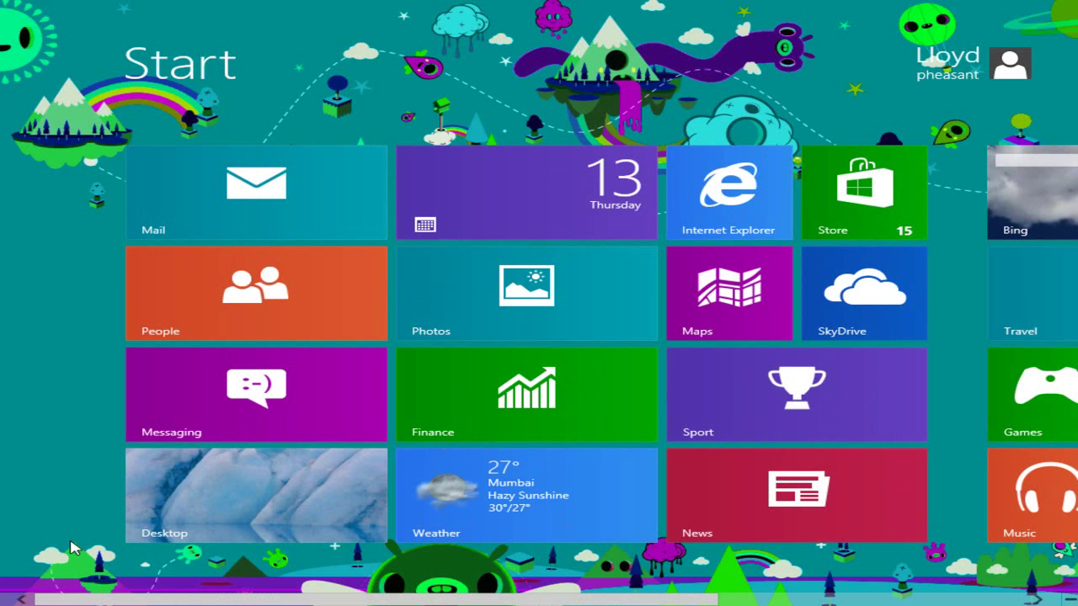
# Step: Go to the desktop, close the running PC settings app, and return to the Start screen
pyautogui.click(202, 501)
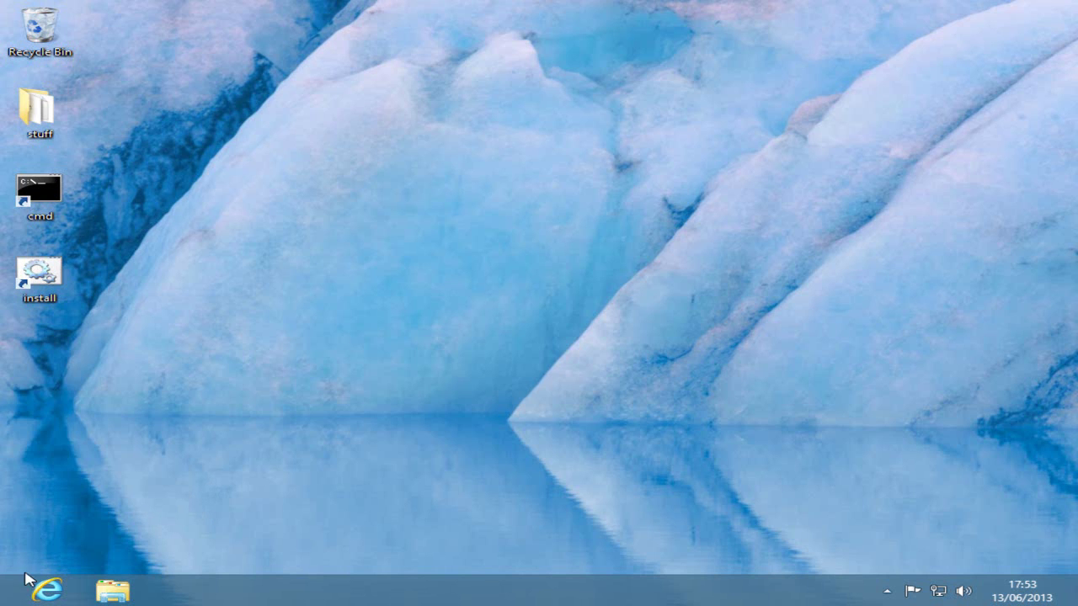
pyautogui.moveTo(2, 604)
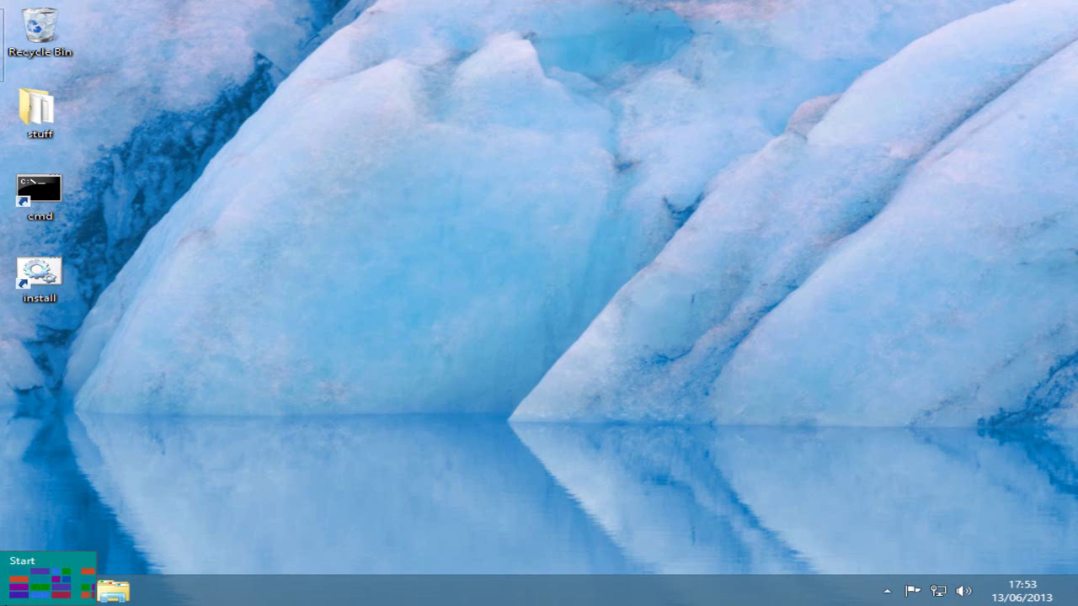
pyautogui.moveTo(14, 389)
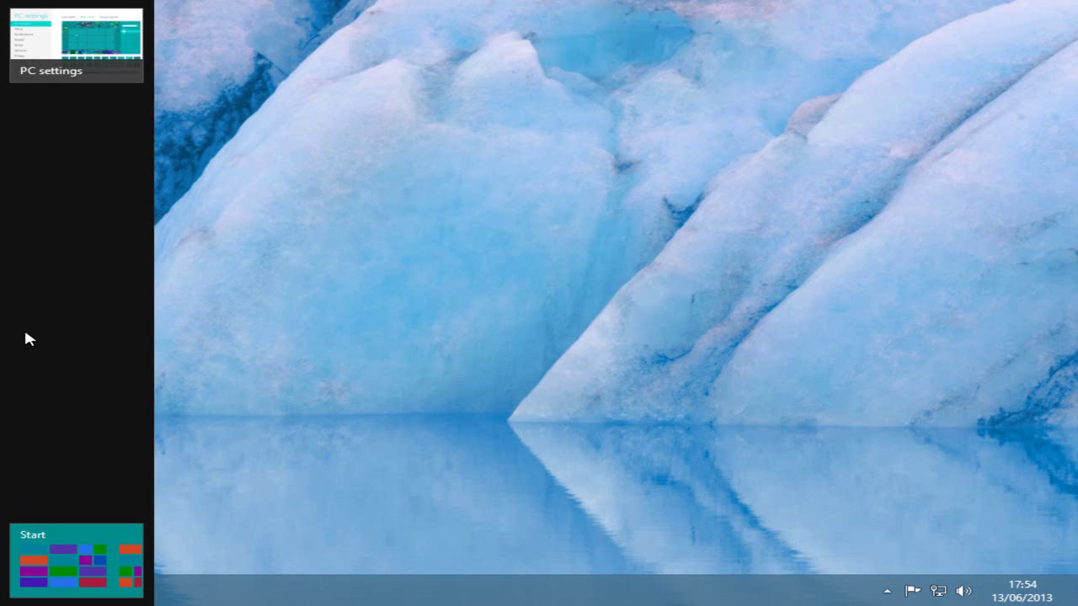
pyautogui.rightClick(77, 39)
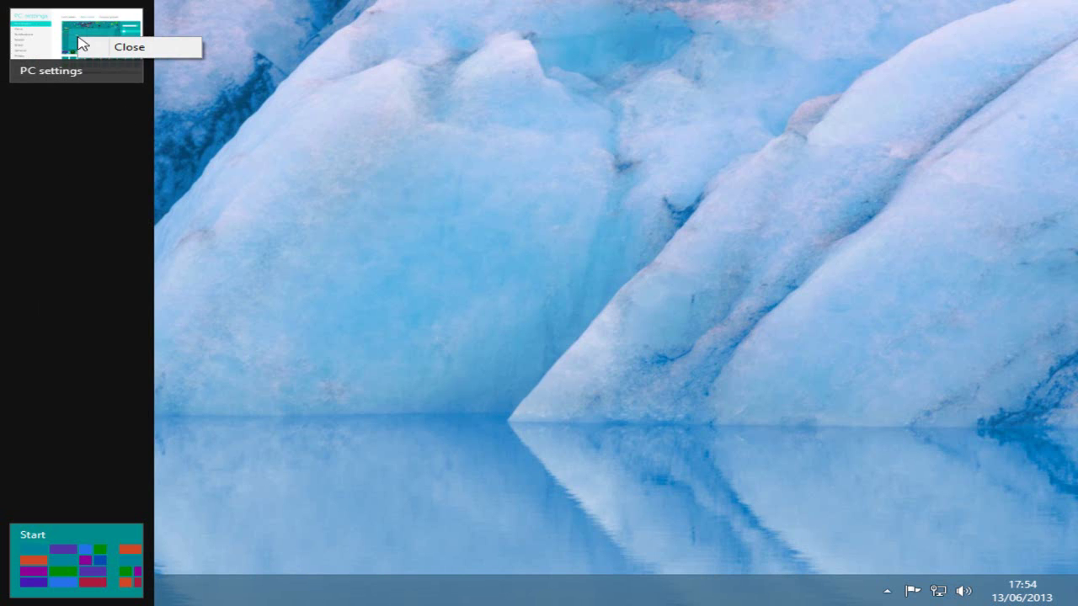
pyautogui.click(92, 46)
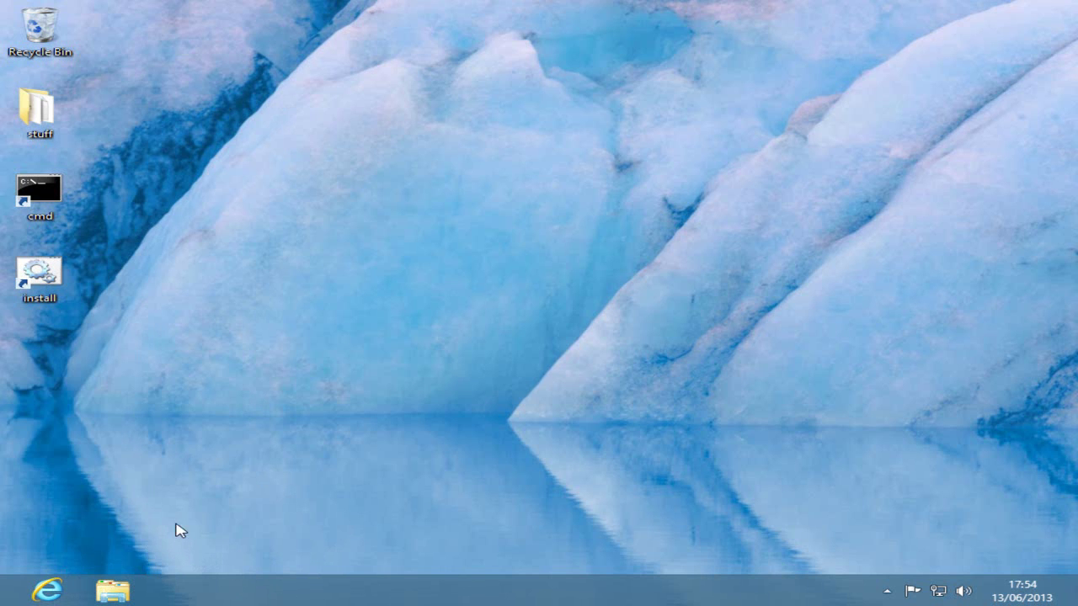
pyautogui.press('super')
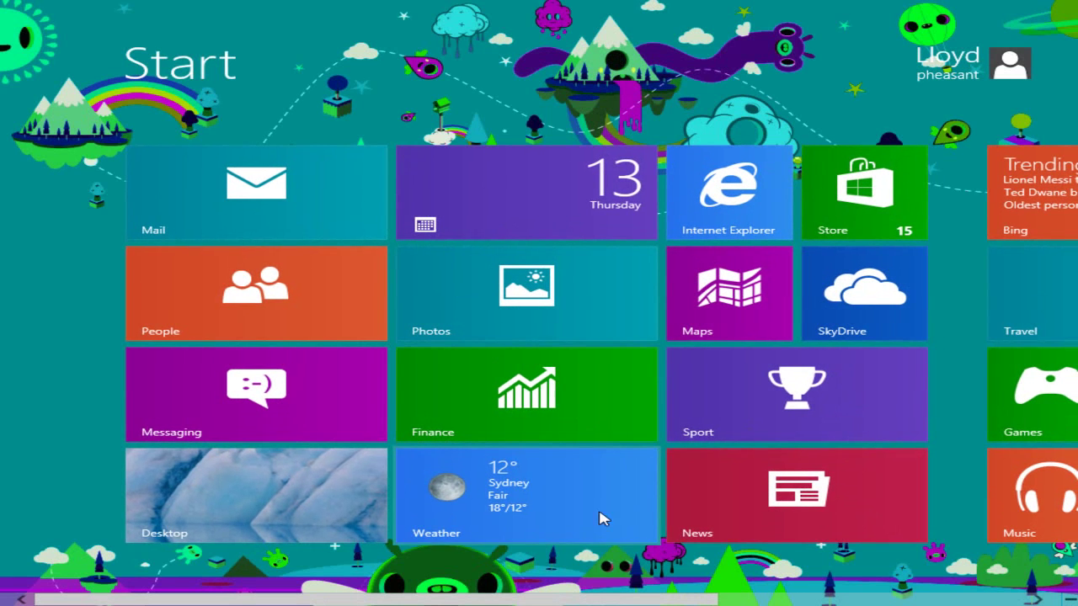
# Step: Launch the Store app and then Internet Explorer from the Start screen, returning to the Start screen after each
pyautogui.scroll(-2, 432, 598)
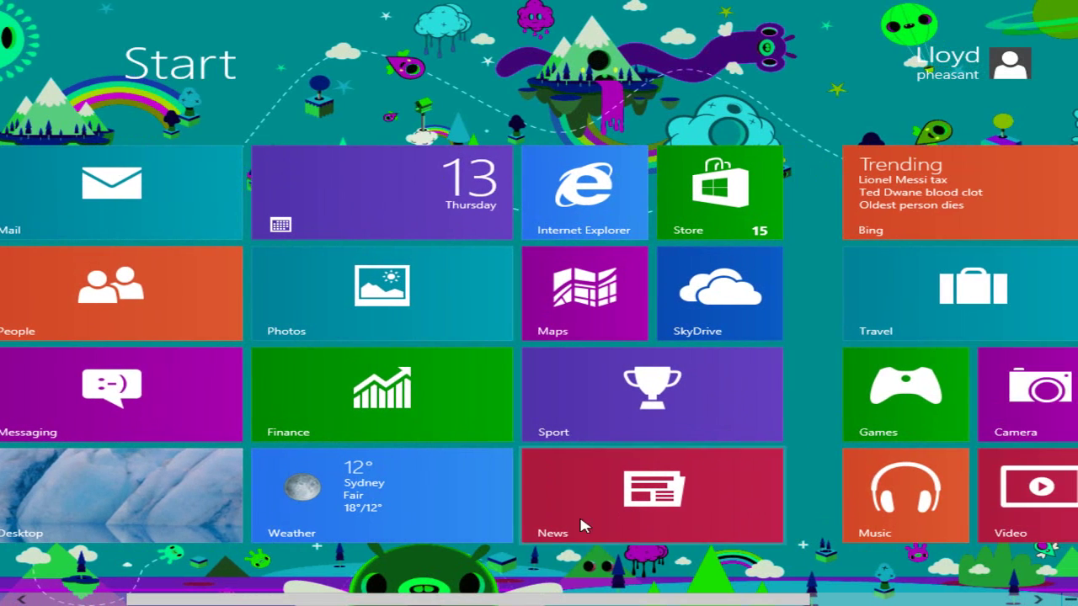
pyautogui.click(709, 175)
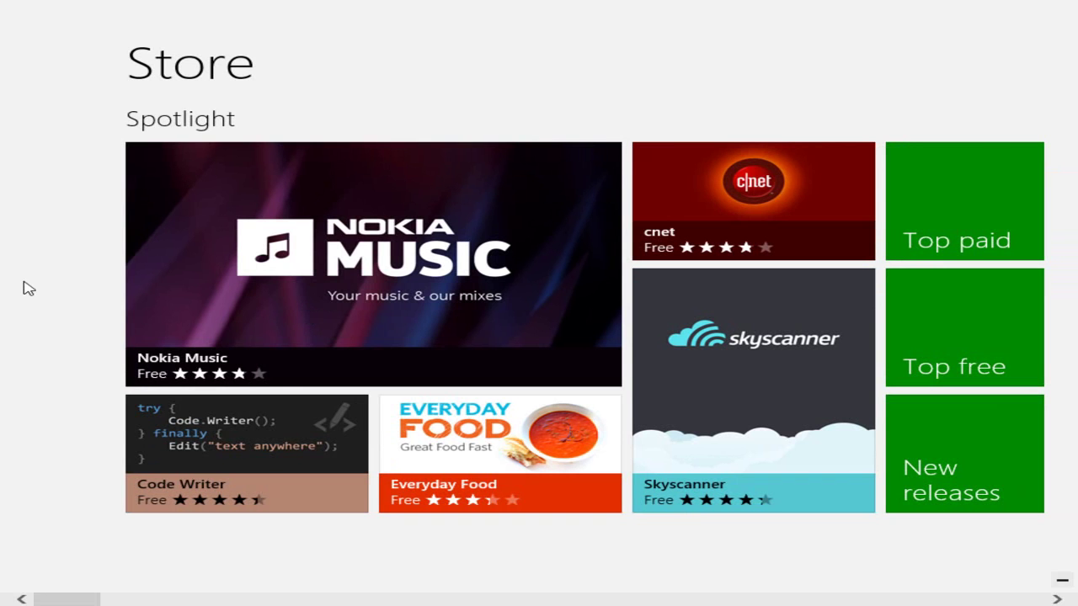
pyautogui.press('super')
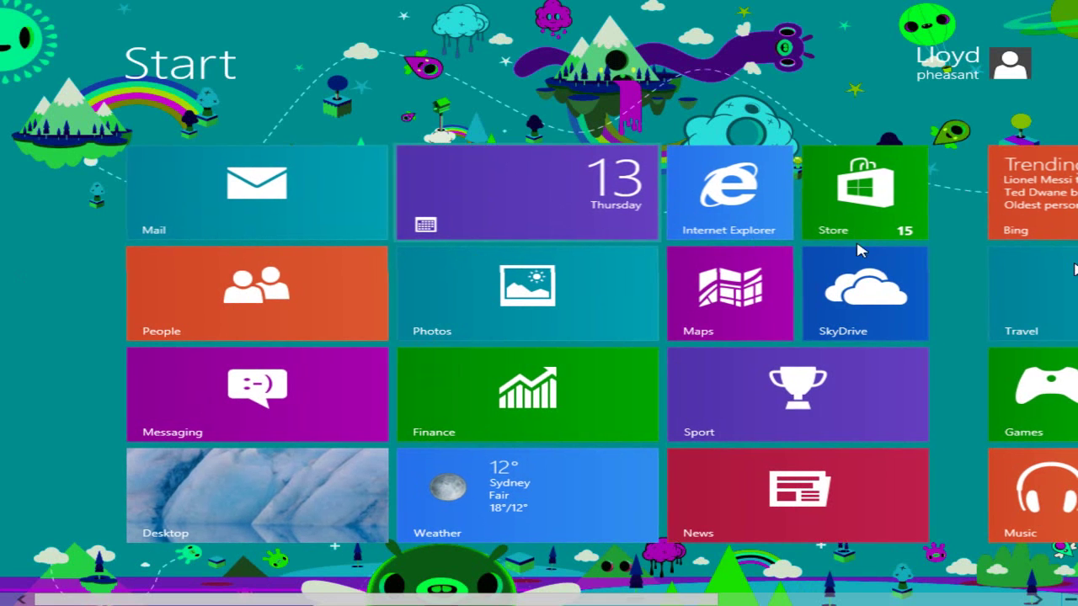
pyautogui.click(750, 219)
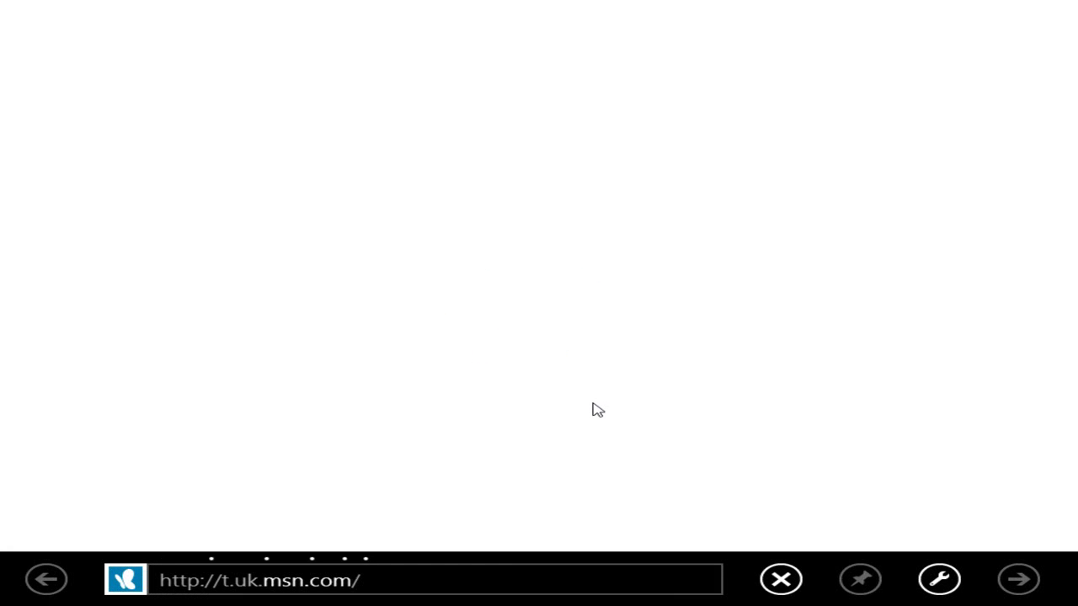
pyautogui.press('super')
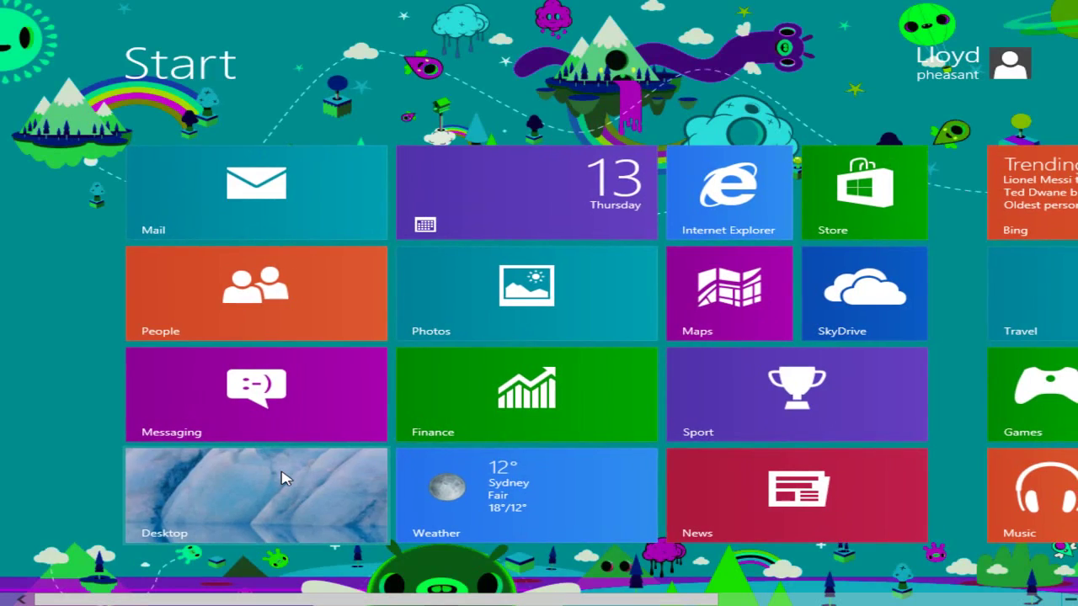
# Step: Go to the desktop, open Task Manager, and move its window toward the middle of the screen
pyautogui.click(320, 476)
pyautogui.rightClick(633, 593)
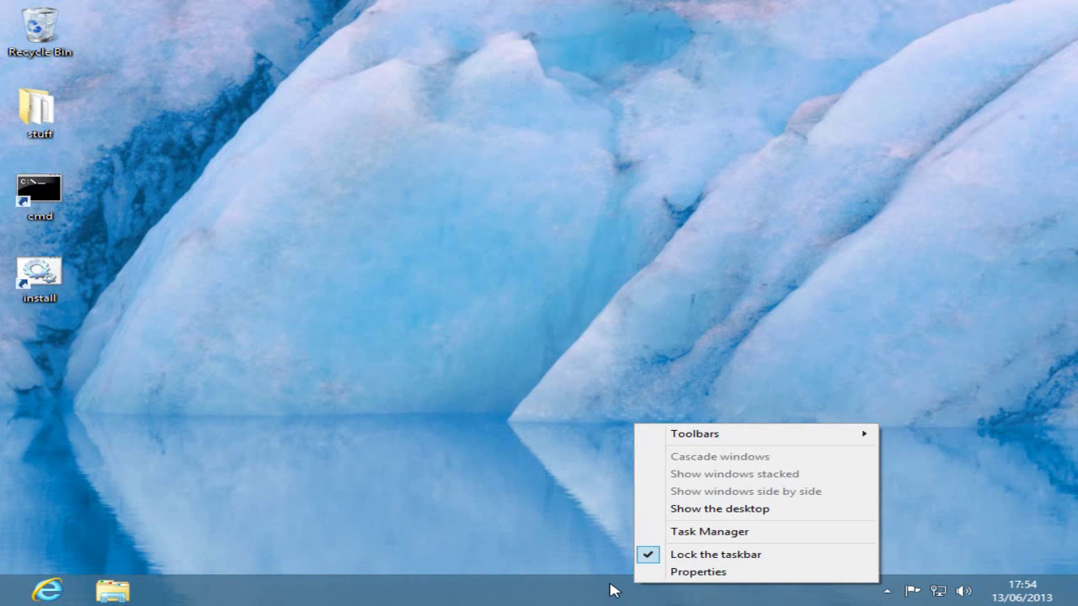
pyautogui.click(389, 514)
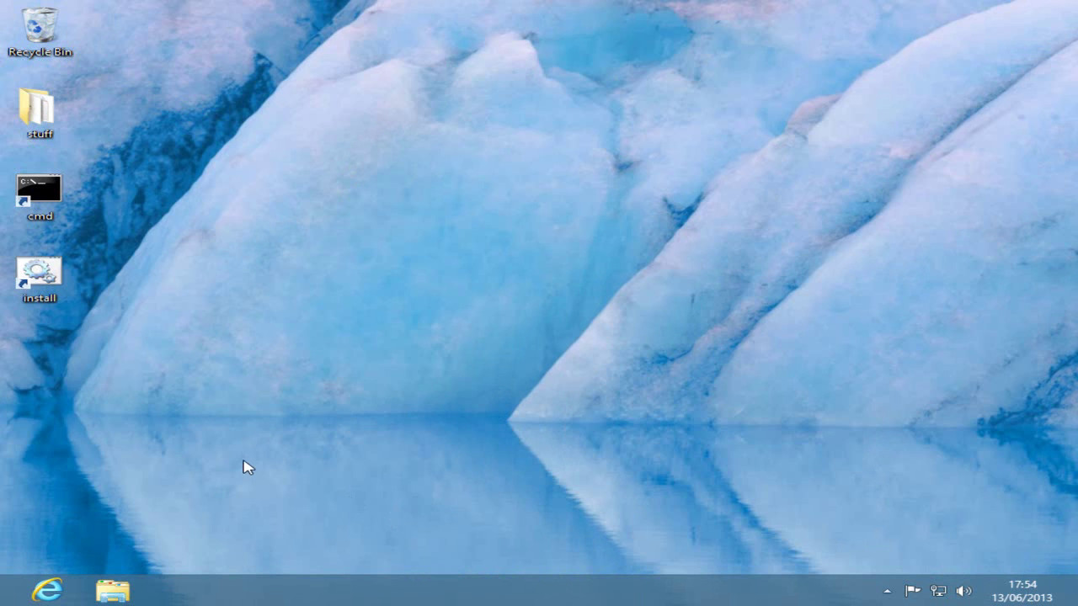
pyautogui.rightClick(549, 602)
pyautogui.click(648, 543)
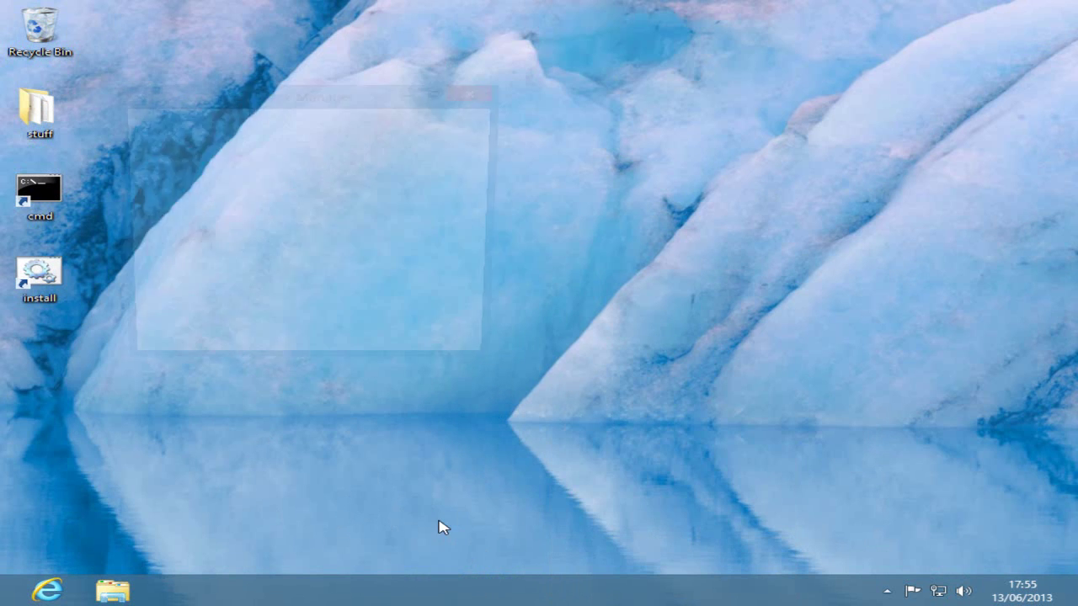
pyautogui.moveTo(199, 101); pyautogui.dragTo(482, 116)
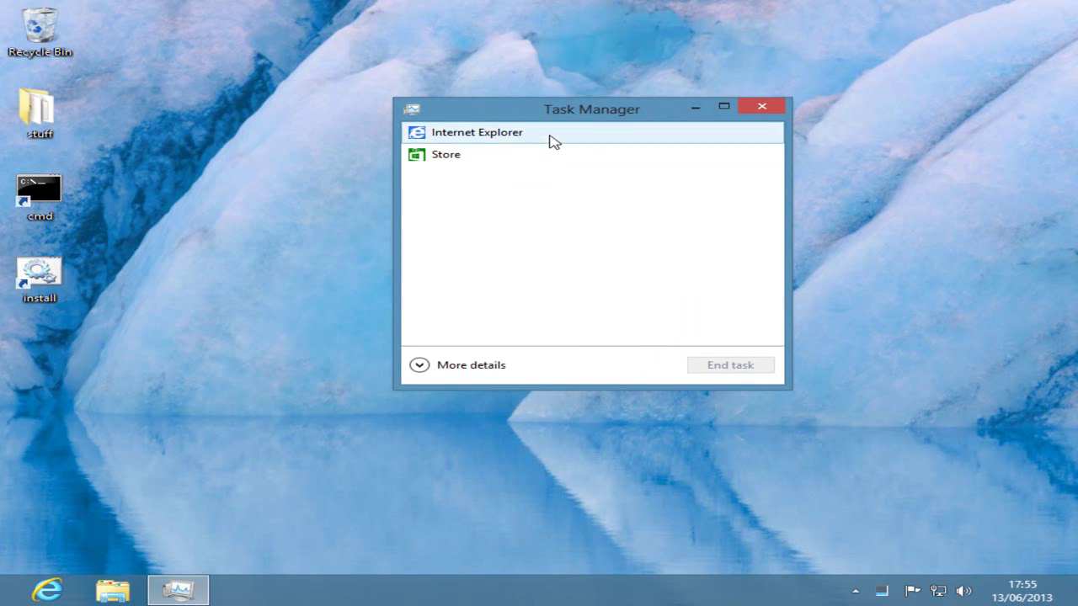
# Step: Expand Task Manager to its detailed view and end the Internet Explorer task
pyautogui.click(485, 134)
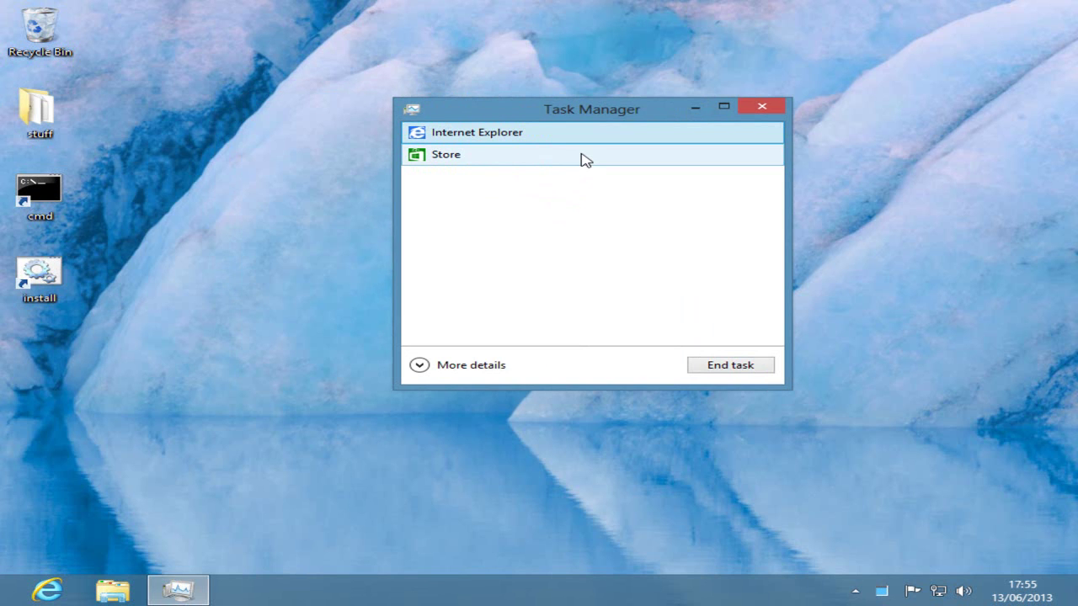
pyautogui.click(586, 160)
pyautogui.click(563, 138)
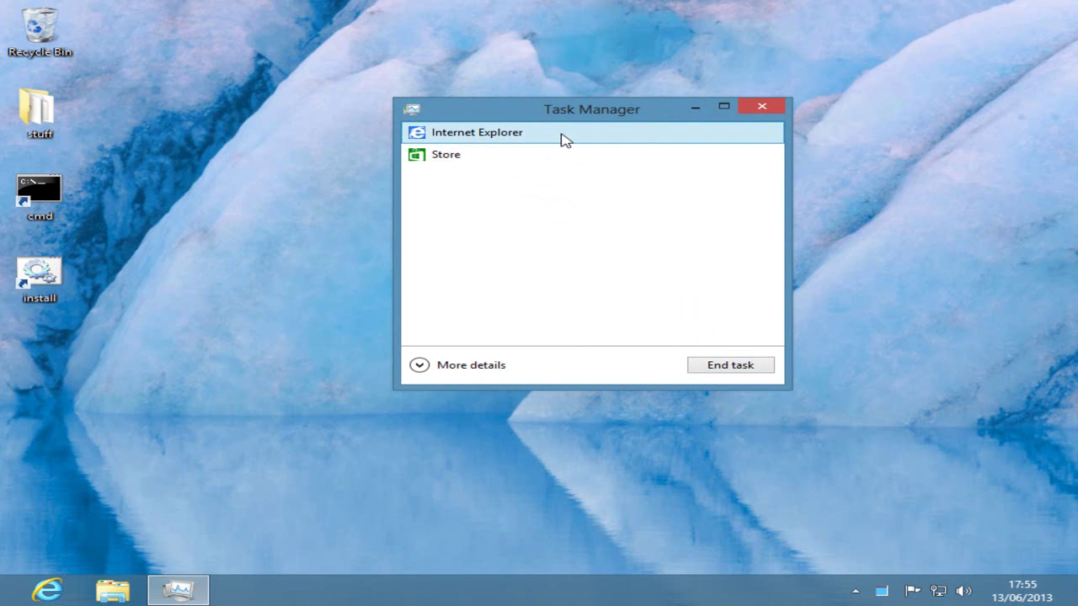
pyautogui.click(474, 365)
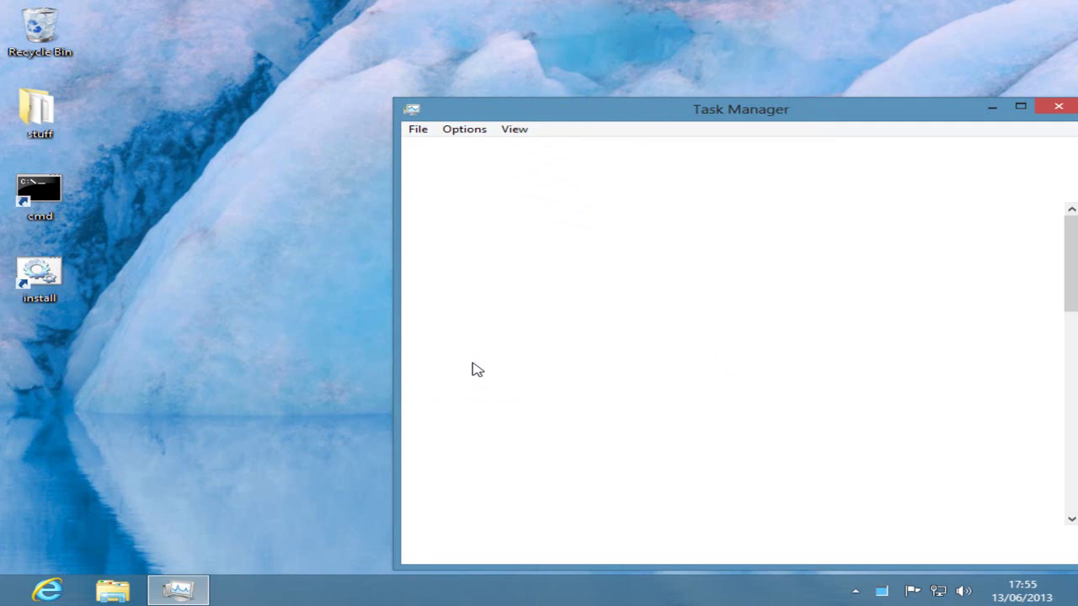
pyautogui.moveTo(530, 114); pyautogui.dragTo(358, 45)
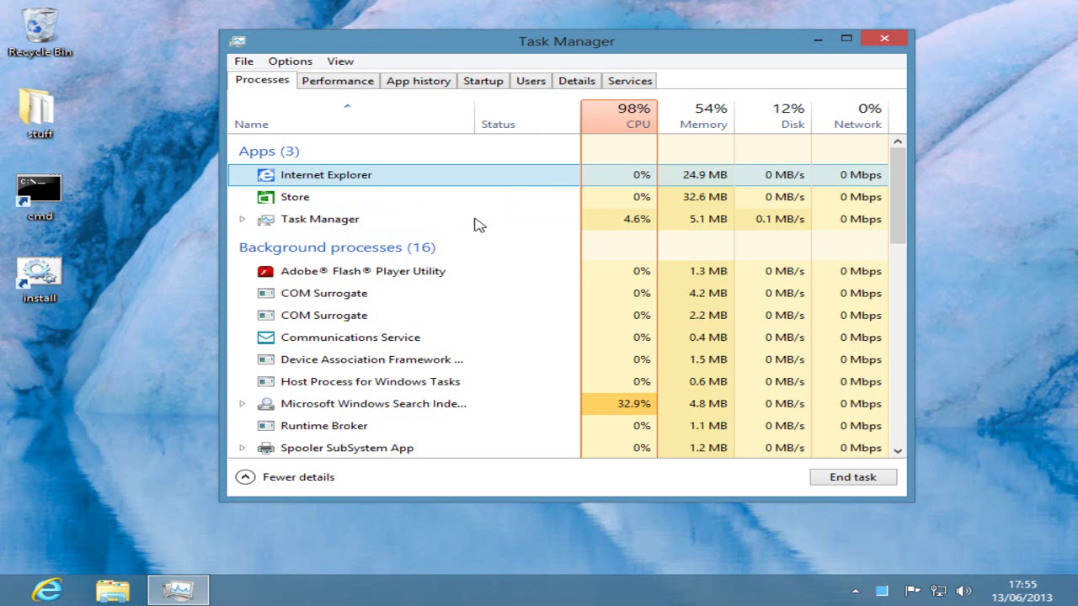
pyautogui.click(867, 478)
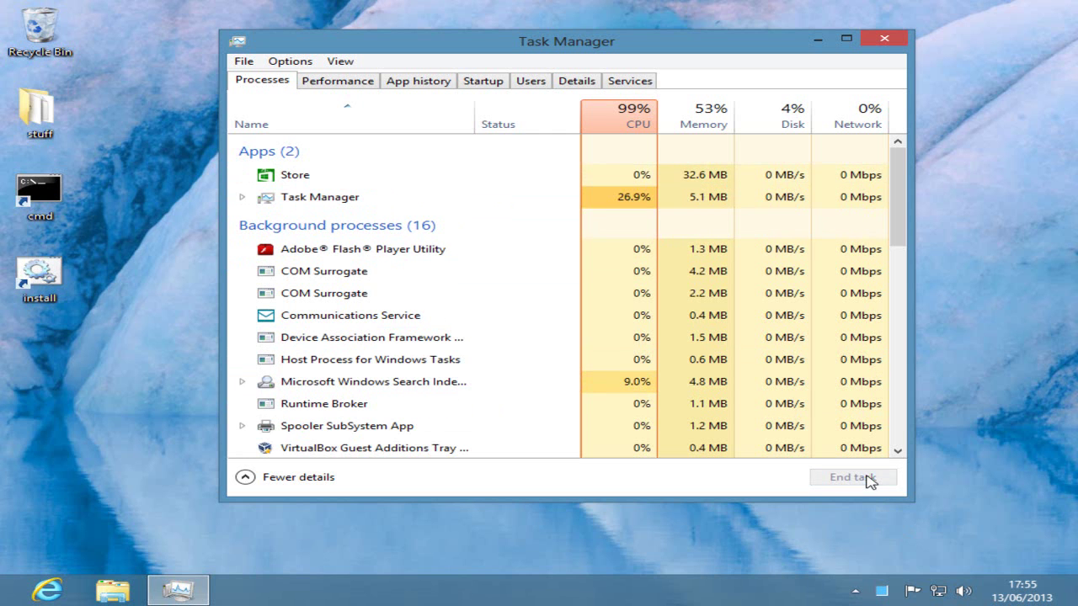
# Step: End the Store task and then Task Manager's own task
pyautogui.click(284, 175)
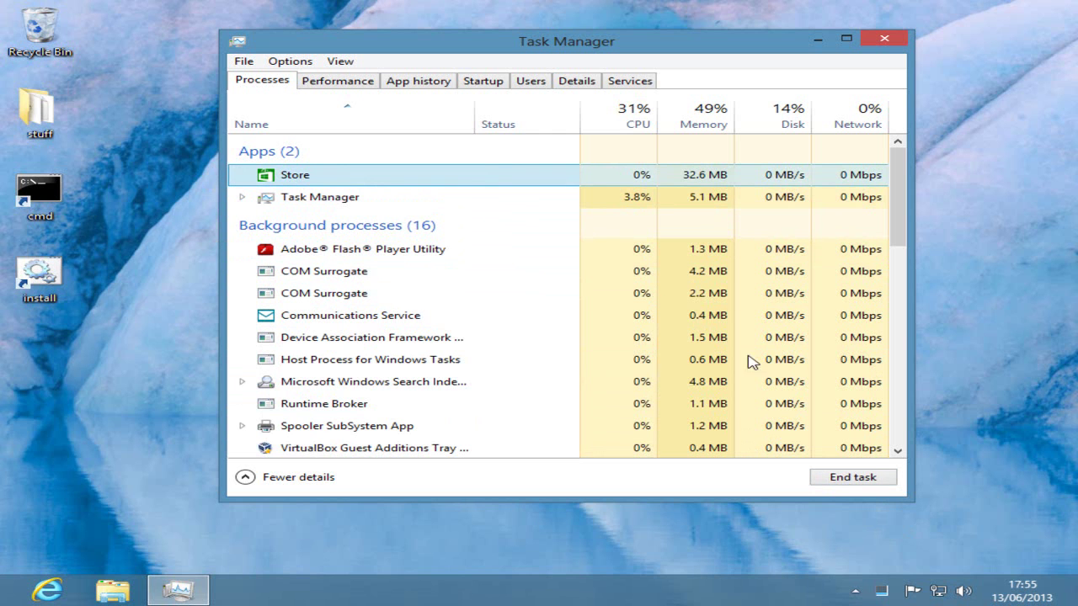
pyautogui.click(836, 478)
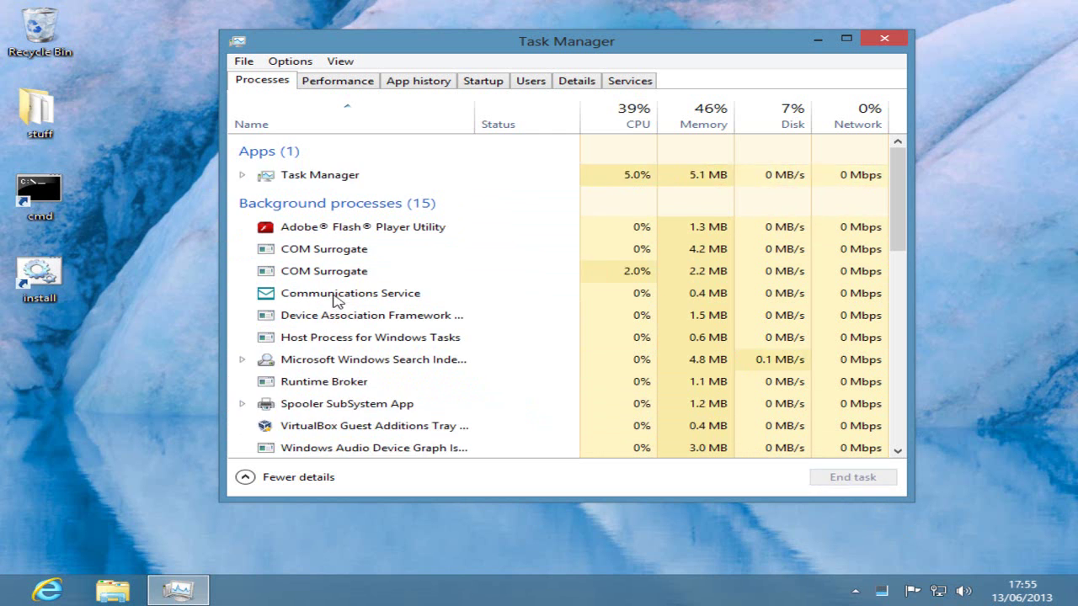
pyautogui.click(840, 479)
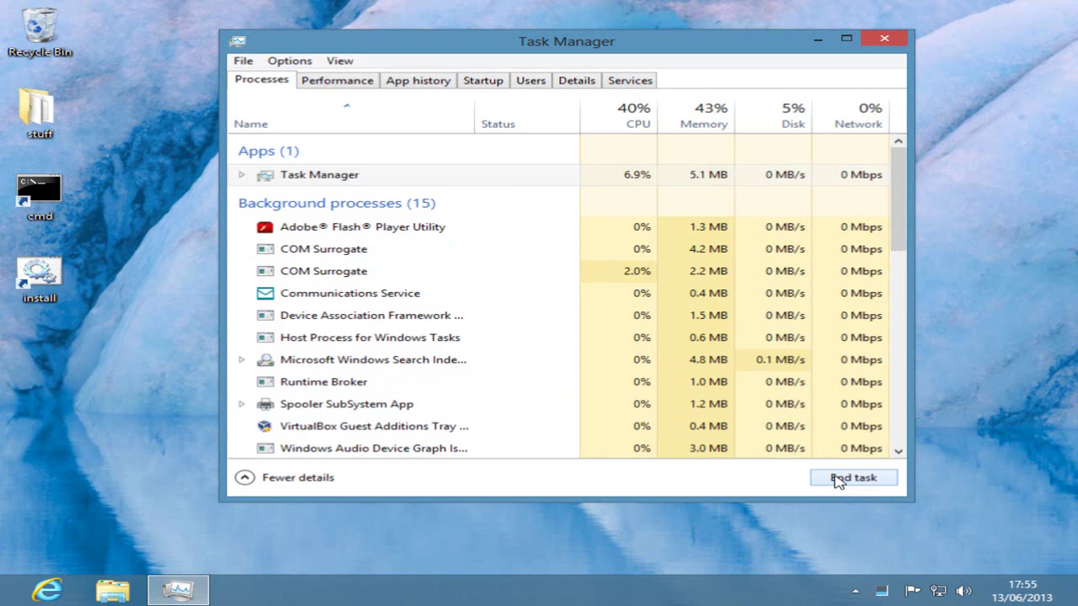